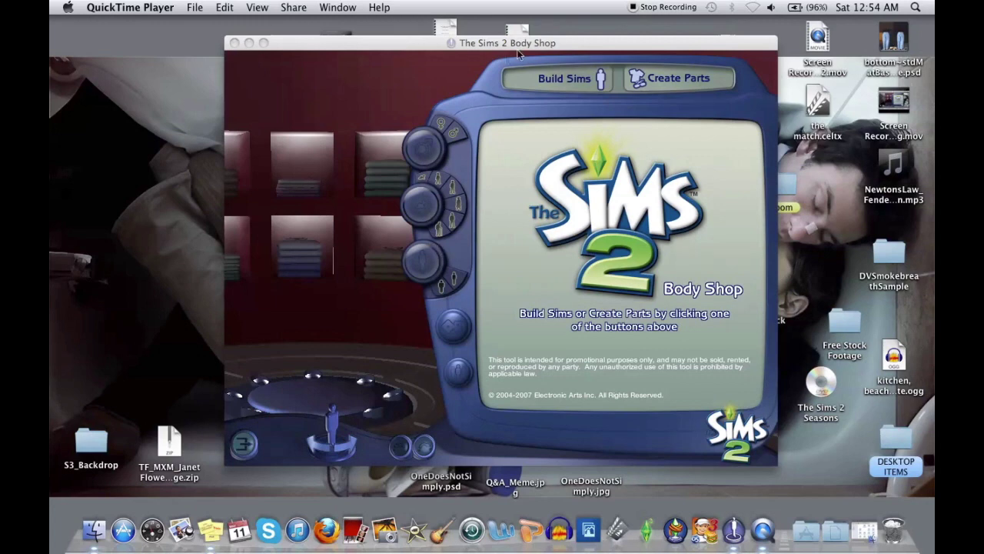
# Start a new clothing project, choose the adult female Everyday teal-top-and-jeans outfit, and view its back
pyautogui.click(642, 83)
pyautogui.click(643, 83)
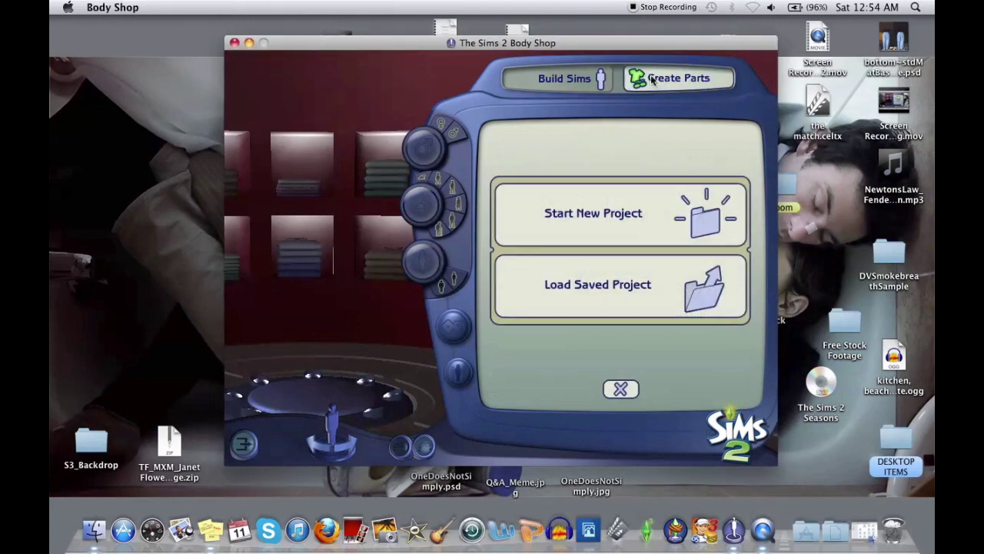
pyautogui.click(611, 196)
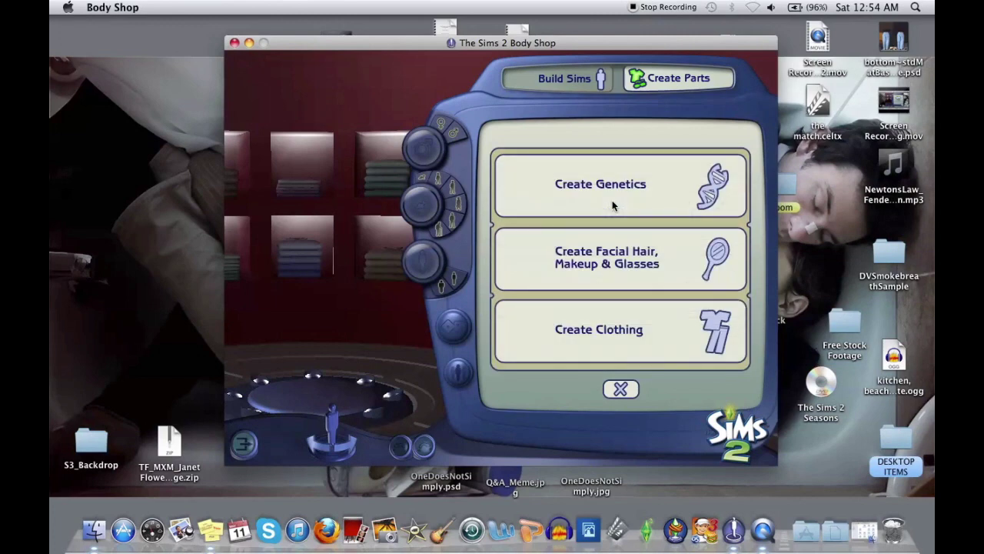
pyautogui.click(655, 324)
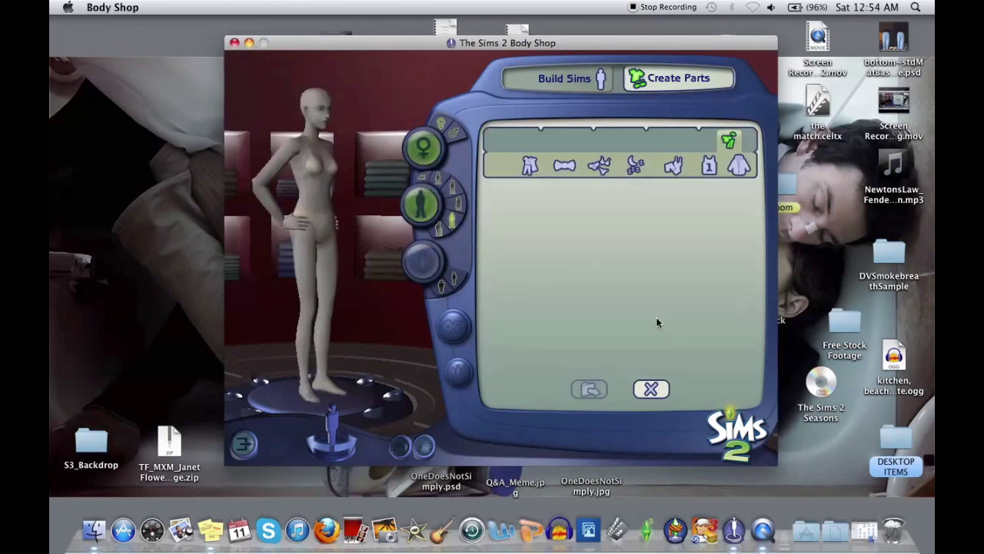
pyautogui.click(528, 167)
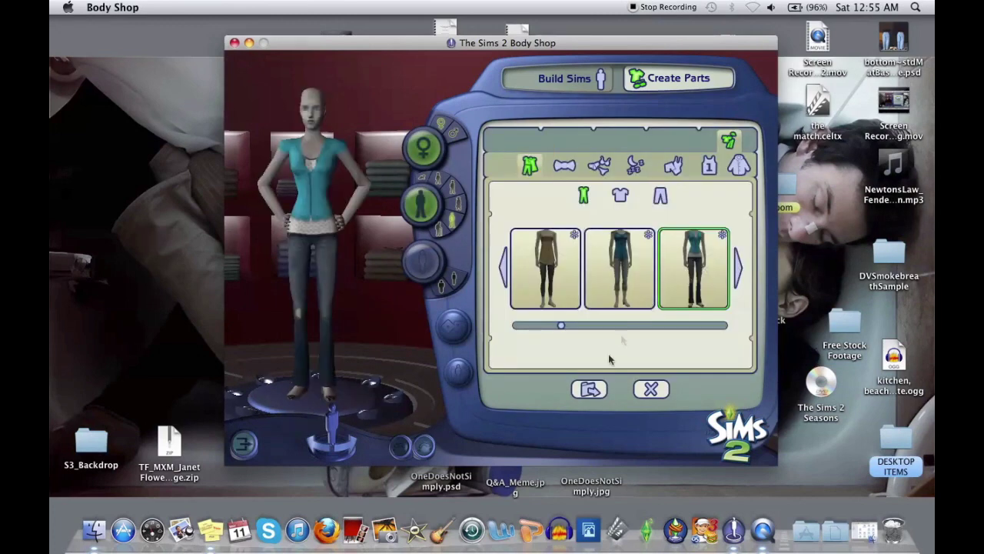
pyautogui.moveTo(302, 243); pyautogui.dragTo(275, 288)
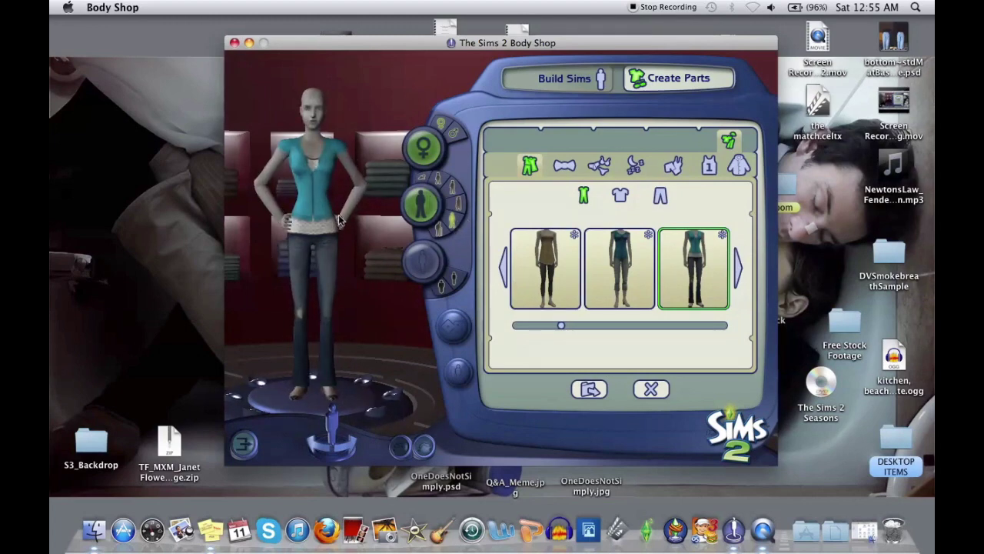
# Export the teal-top outfit's textures as project AF_bluehoodie and close the export panel
pyautogui.click(588, 390)
pyautogui.click(590, 261)
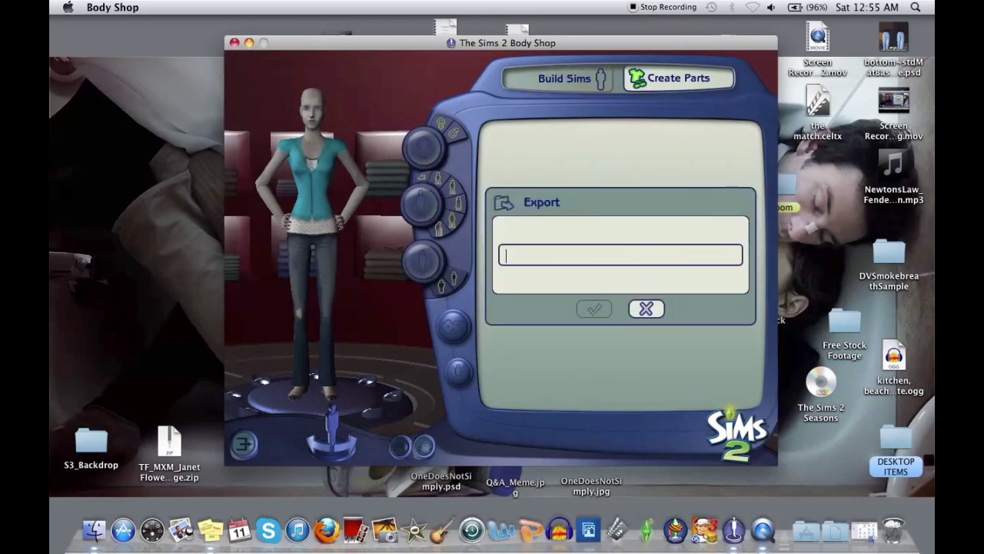
pyautogui.write('AF')
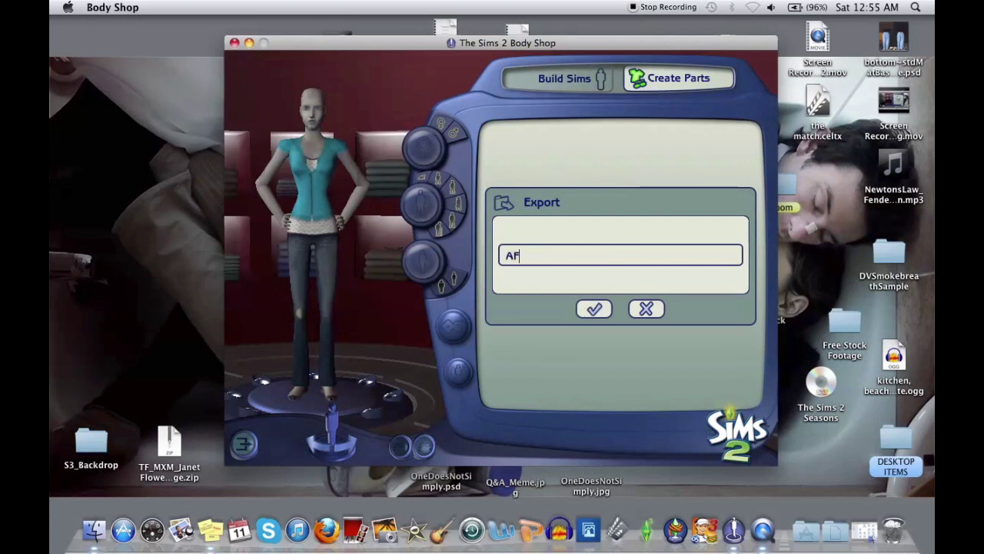
pyautogui.write('_bluehoodie')
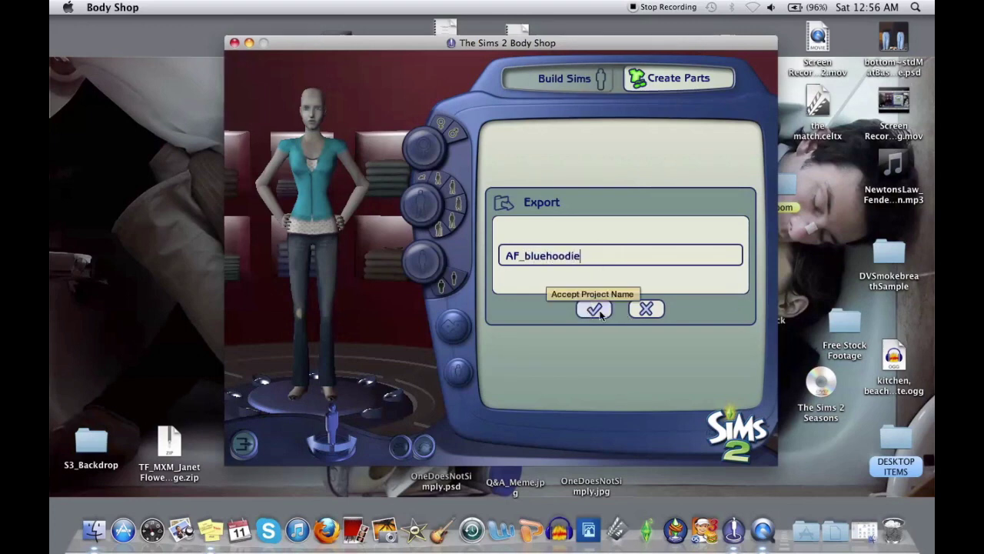
pyautogui.click(596, 309)
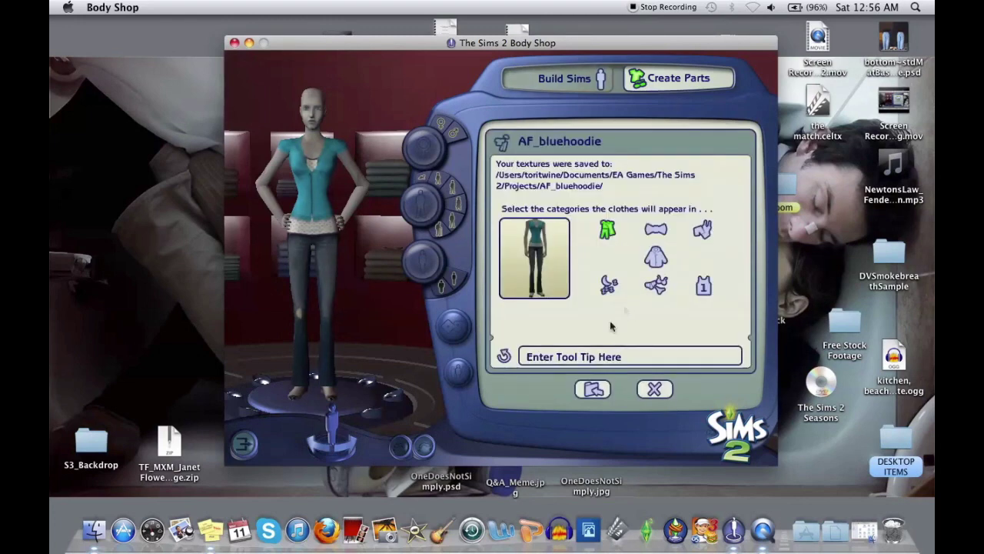
pyautogui.click(654, 390)
# Start a second clothing project for a Teen and pick the Everyday purple-top-and-jeans outfit from the next page
pyautogui.click(496, 278)
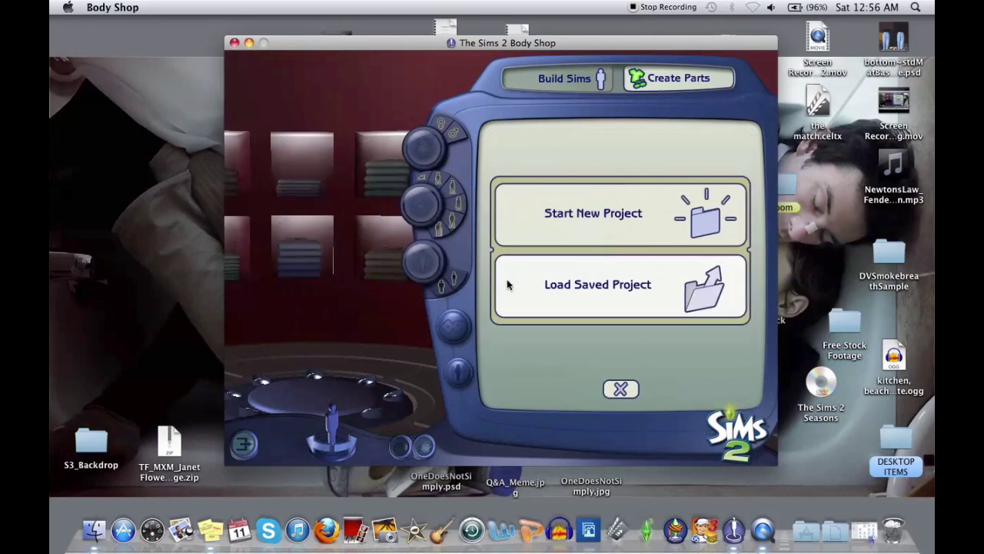
pyautogui.click(601, 219)
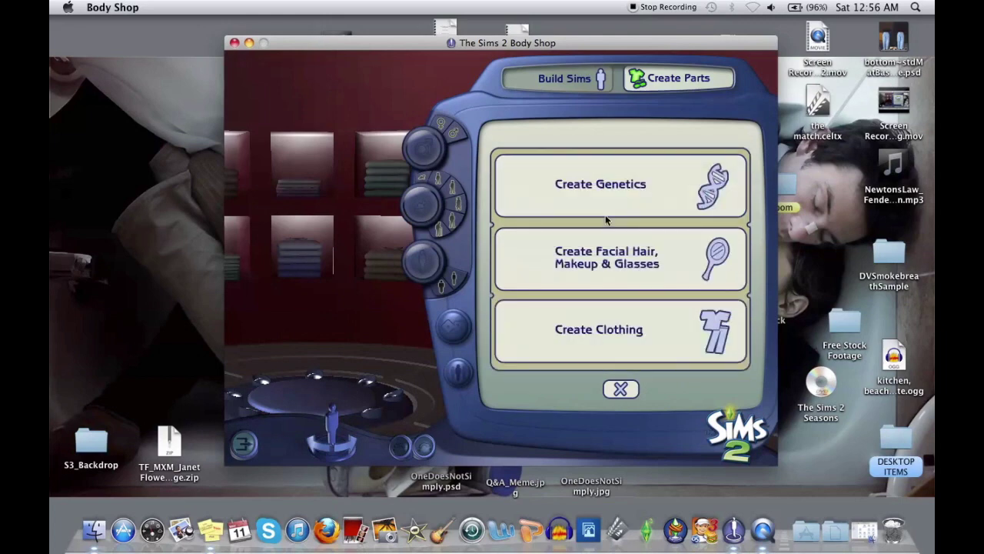
pyautogui.click(623, 327)
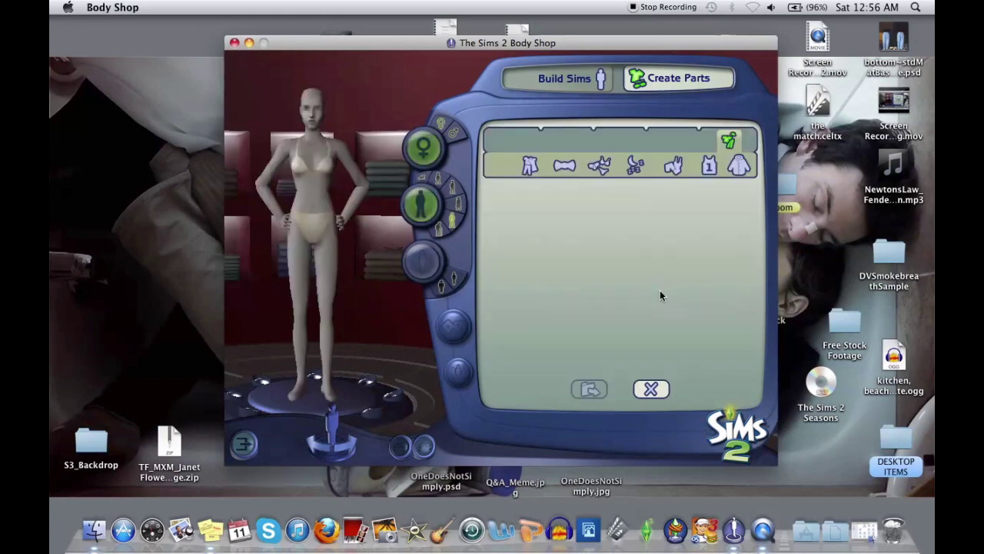
pyautogui.click(449, 188)
pyautogui.click(530, 167)
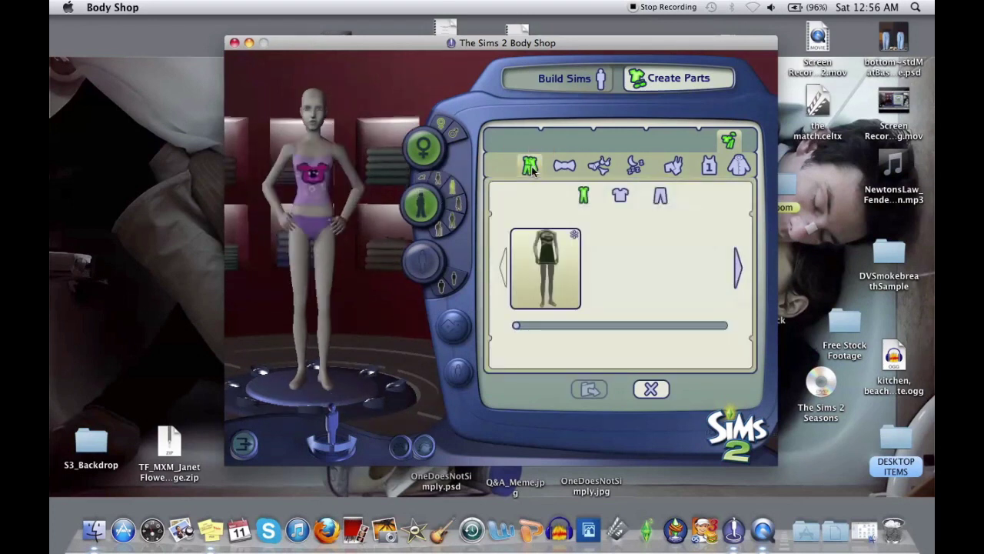
pyautogui.click(740, 266)
pyautogui.click(545, 268)
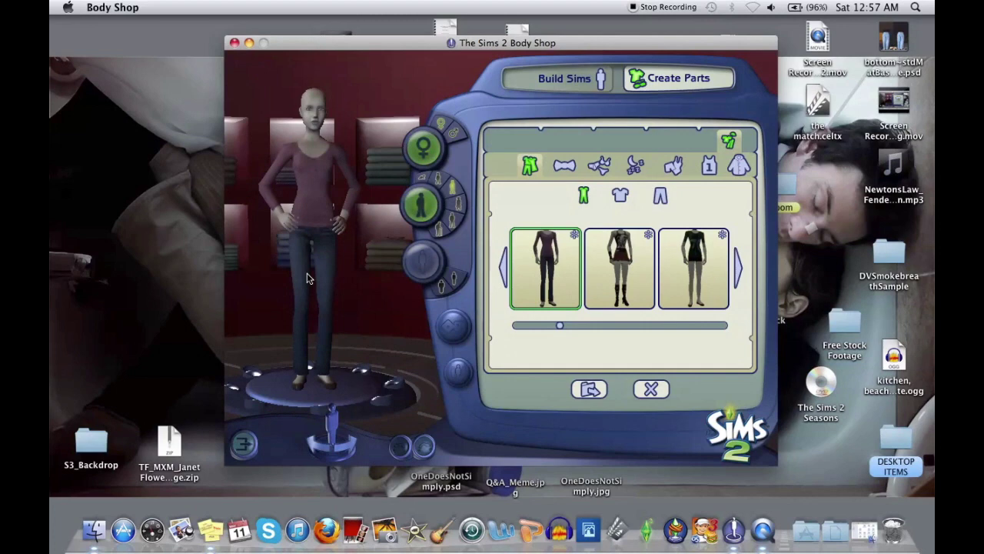
# Export the teen outfit's textures as project TF_bluehoodie and open the Downloads folder
pyautogui.click(590, 390)
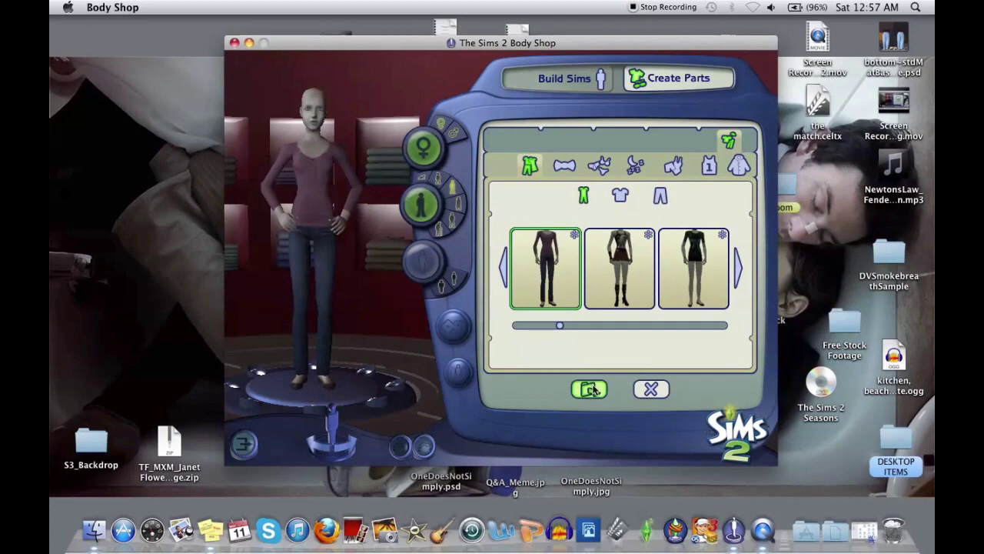
pyautogui.click(569, 256)
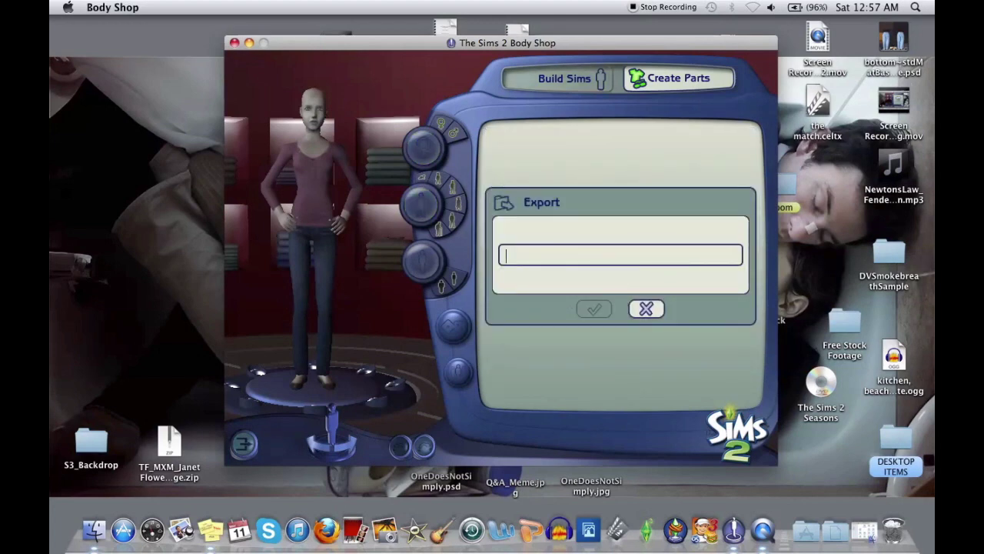
pyautogui.write('TF_bluehoodie')
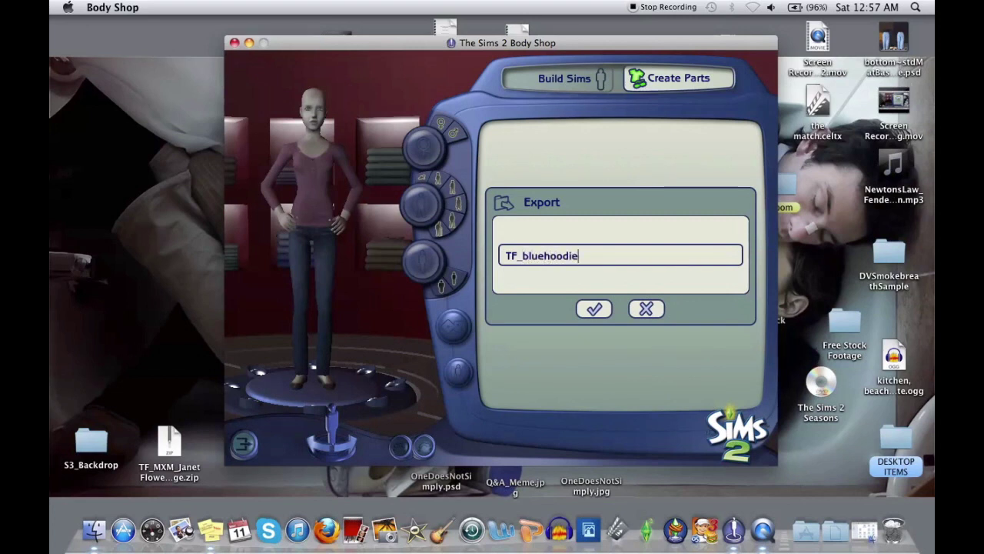
pyautogui.click(595, 308)
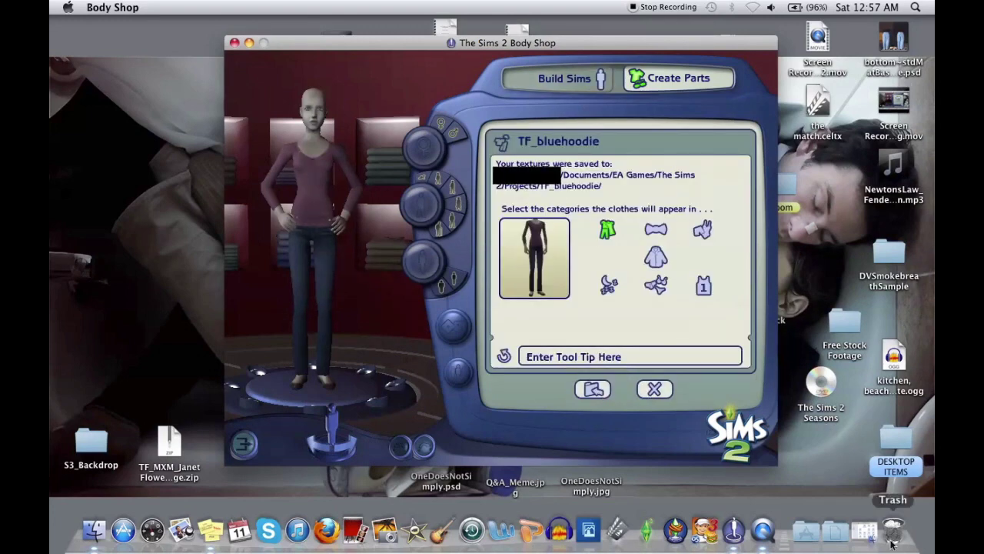
pyautogui.click(867, 538)
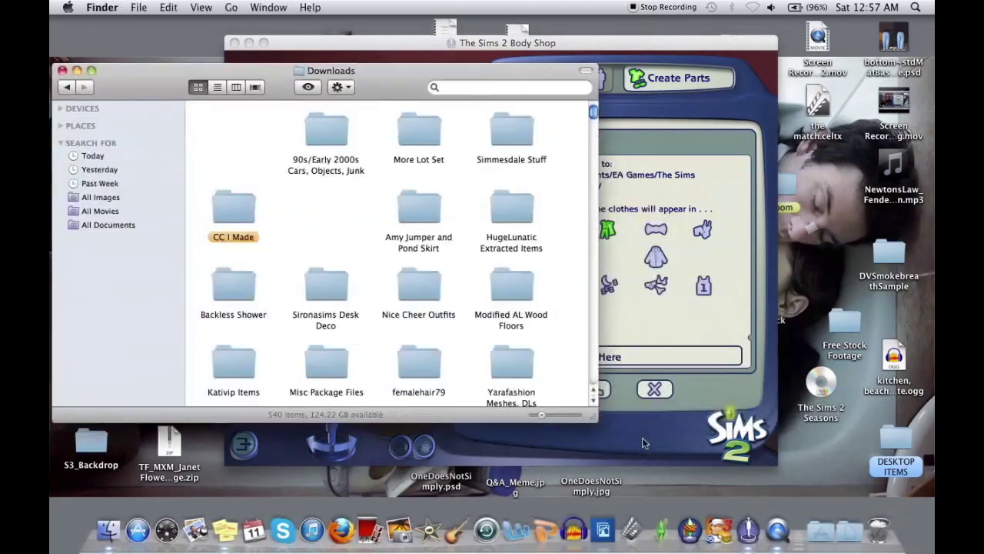
# Navigate to Documents > EA Games > The Sims 2 > Projects > AF_bluehoodie
pyautogui.click(66, 87)
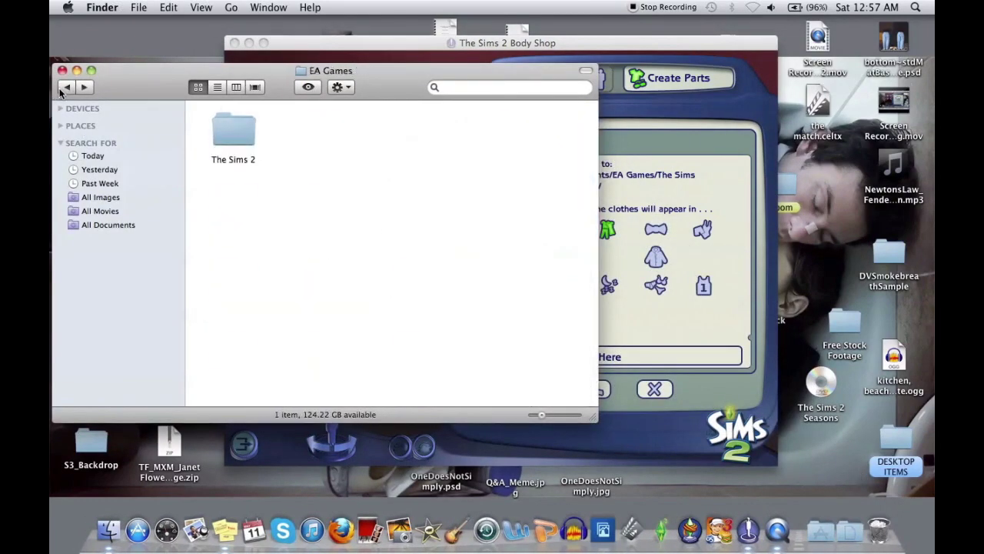
pyautogui.click(65, 89)
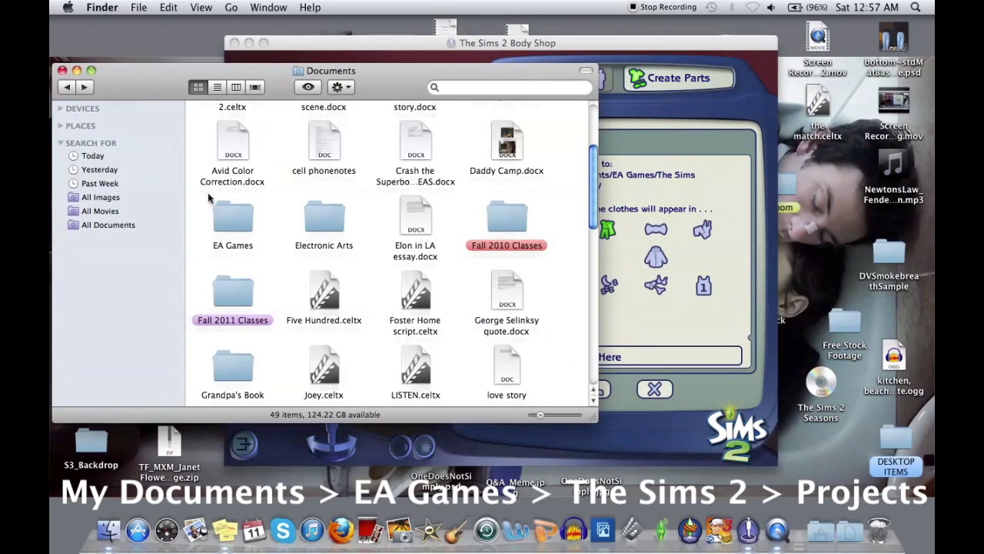
pyautogui.scroll(1, 218, 204)
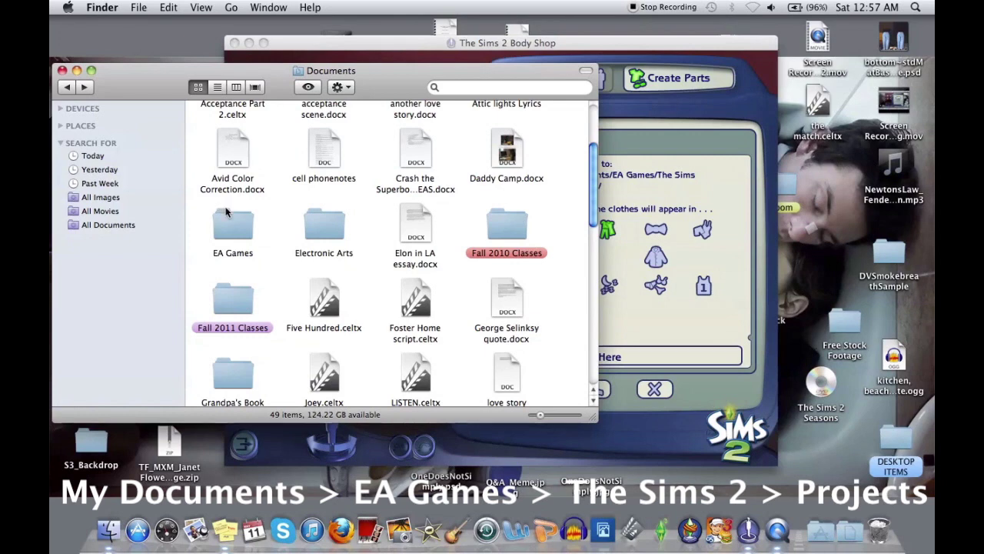
pyautogui.doubleClick(231, 222)
pyautogui.doubleClick(241, 136)
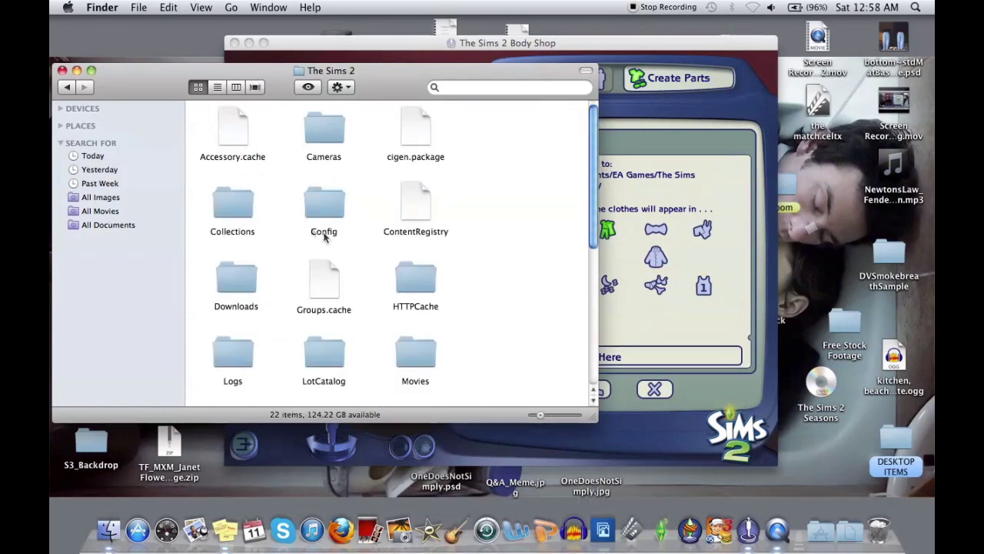
pyautogui.scroll(-5, 408, 323)
pyautogui.scroll(2, 353, 273)
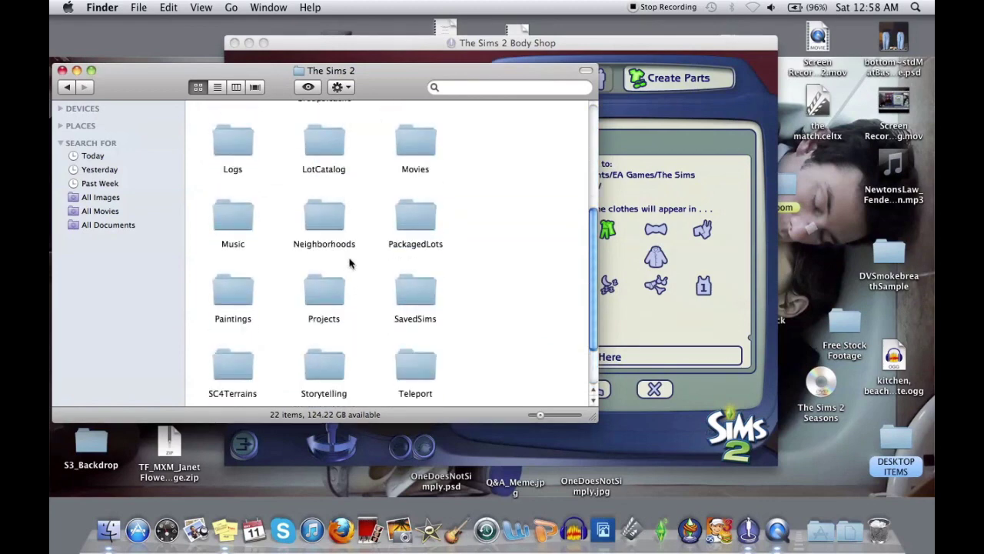
pyautogui.click(331, 294)
pyautogui.doubleClick(330, 293)
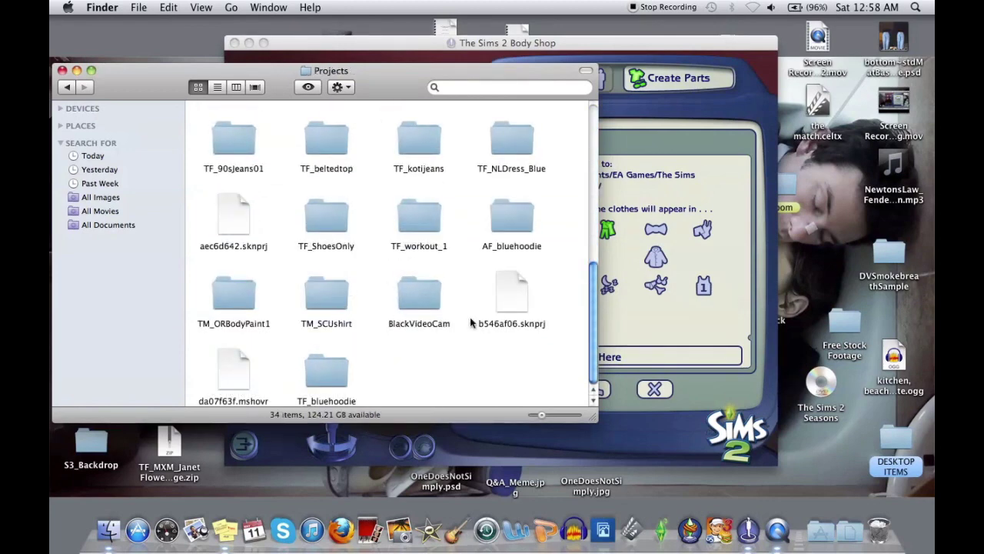
pyautogui.click(520, 220)
pyautogui.doubleClick(520, 221)
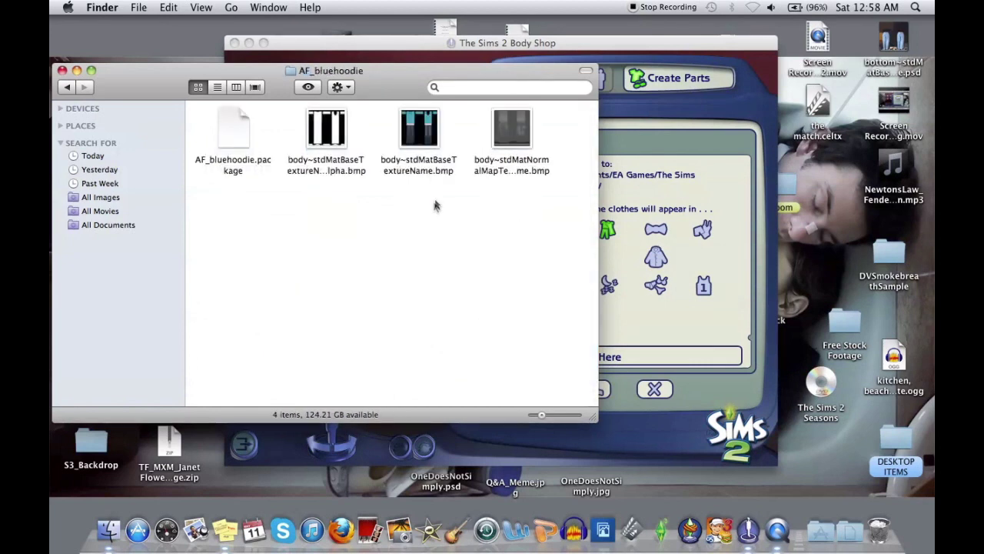
# Select the two base texture BMP files and choose Open With for them
pyautogui.moveTo(429, 202); pyautogui.dragTo(325, 149)
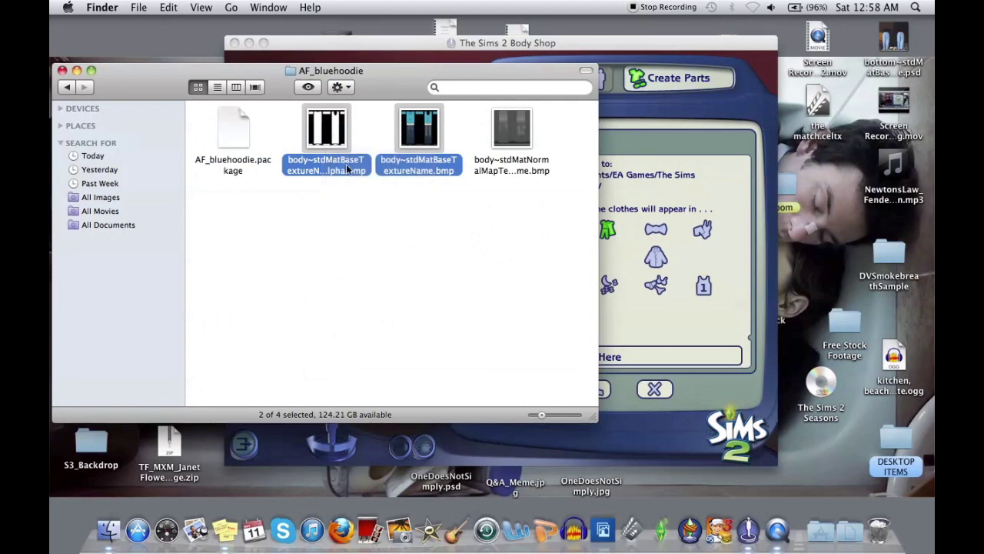
pyautogui.rightClick(344, 169)
pyautogui.moveTo(431, 186)
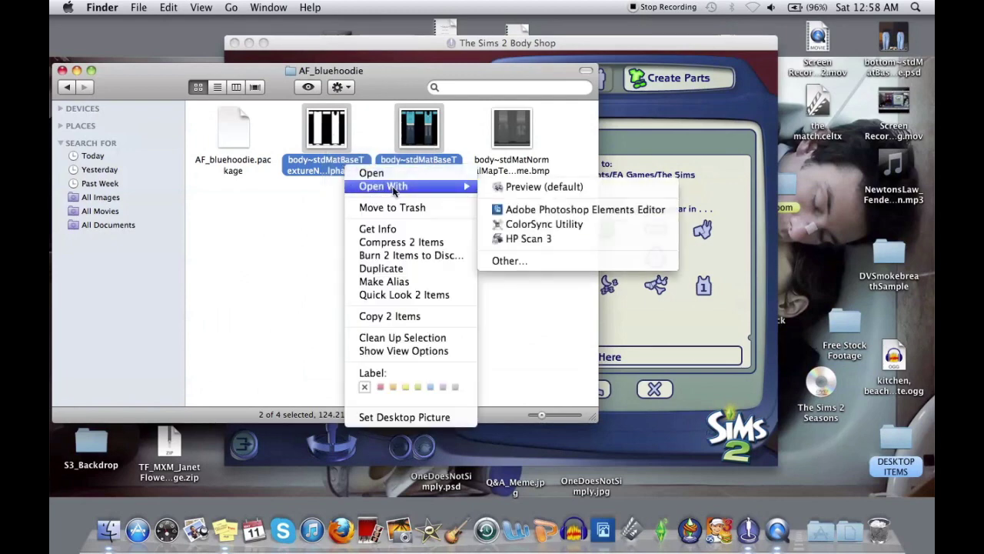
# Open both AF_bluehoodie bitmaps in Photoshop Elements Editor and compare the alpha with the colour texture
pyautogui.click(545, 215)
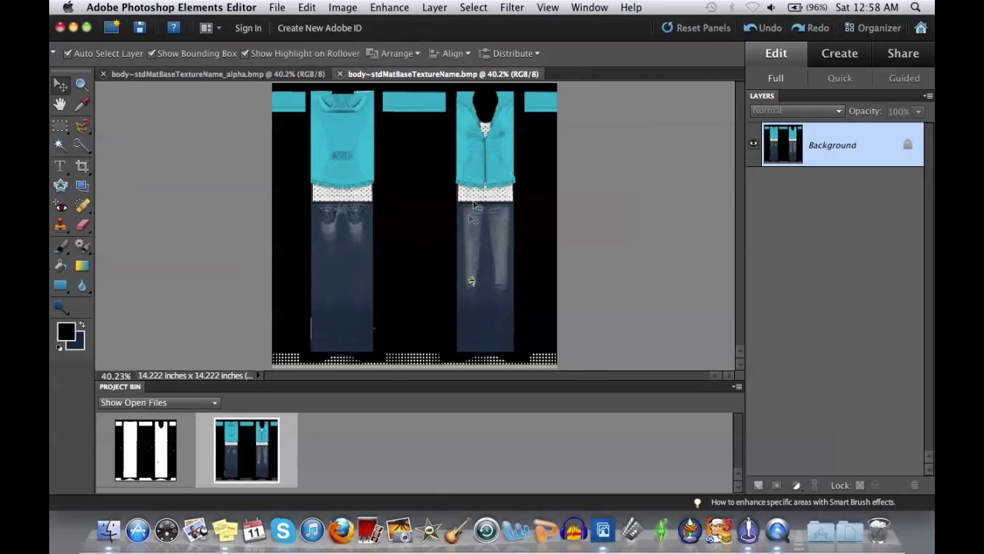
pyautogui.click(140, 446)
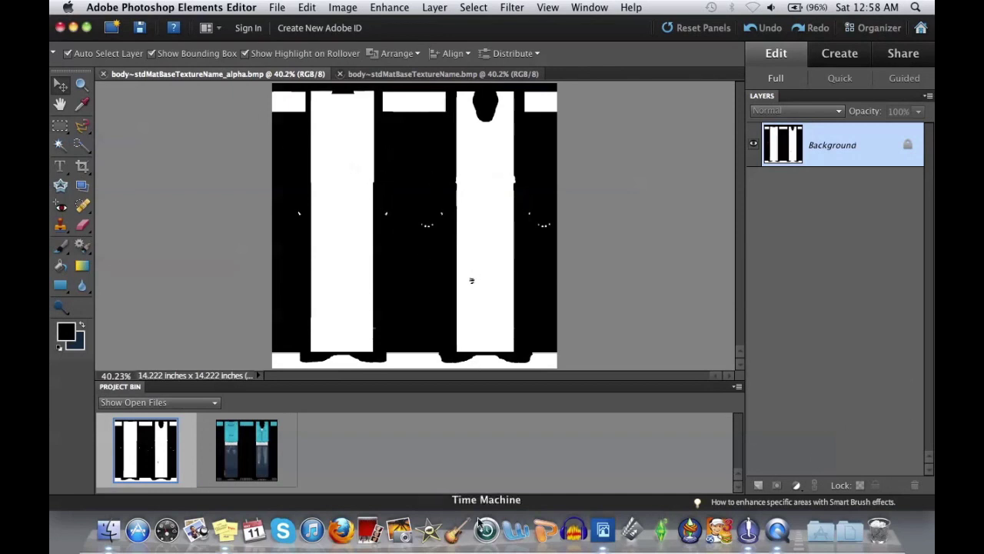
pyautogui.moveTo(254, 446); pyautogui.dragTo(111, 536)
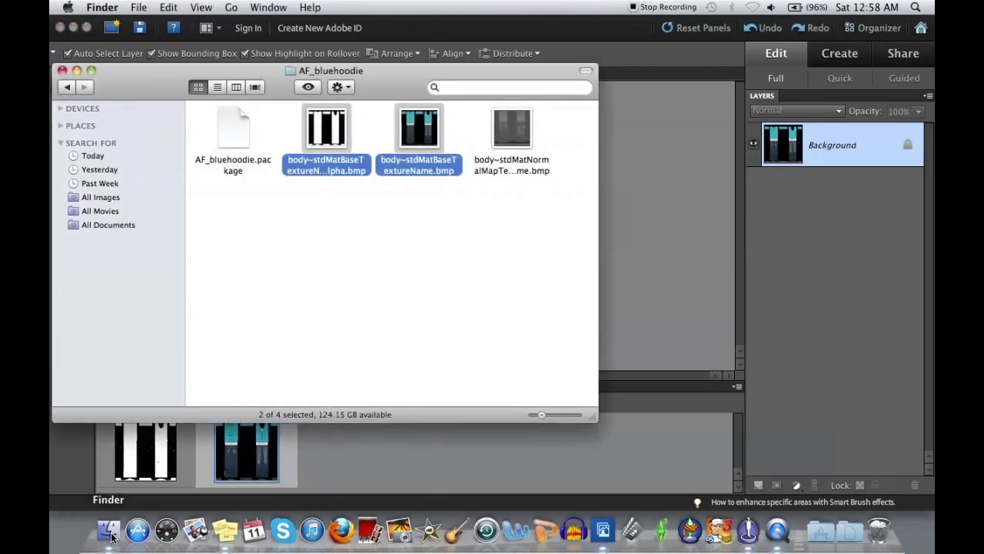
# Open the TF_bluehoodie texture and alpha BMPs in Adobe Photoshop Elements Editor
pyautogui.click(69, 88)
pyautogui.doubleClick(337, 362)
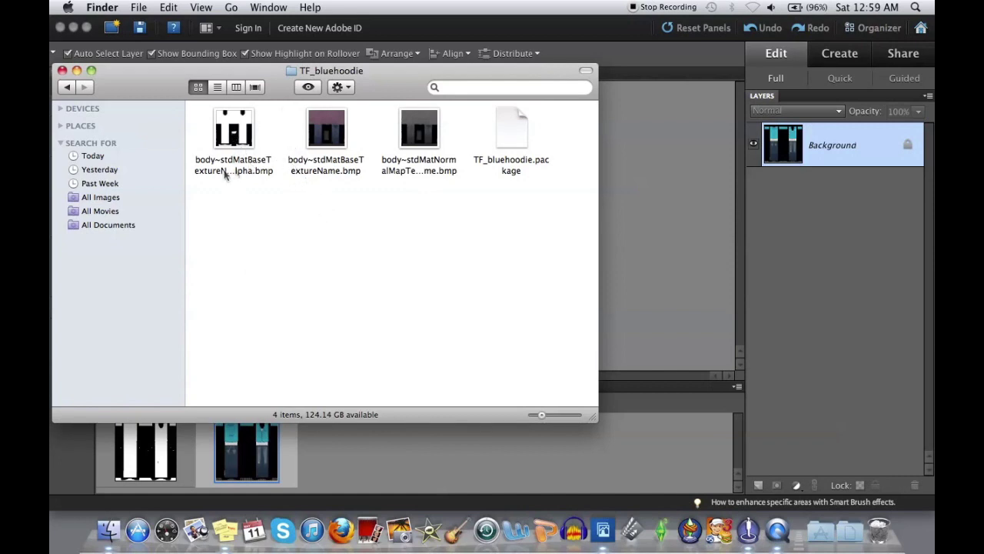
pyautogui.click(311, 137)
pyautogui.keyDown('super'); pyautogui.click(233, 164); pyautogui.keyUp('super')
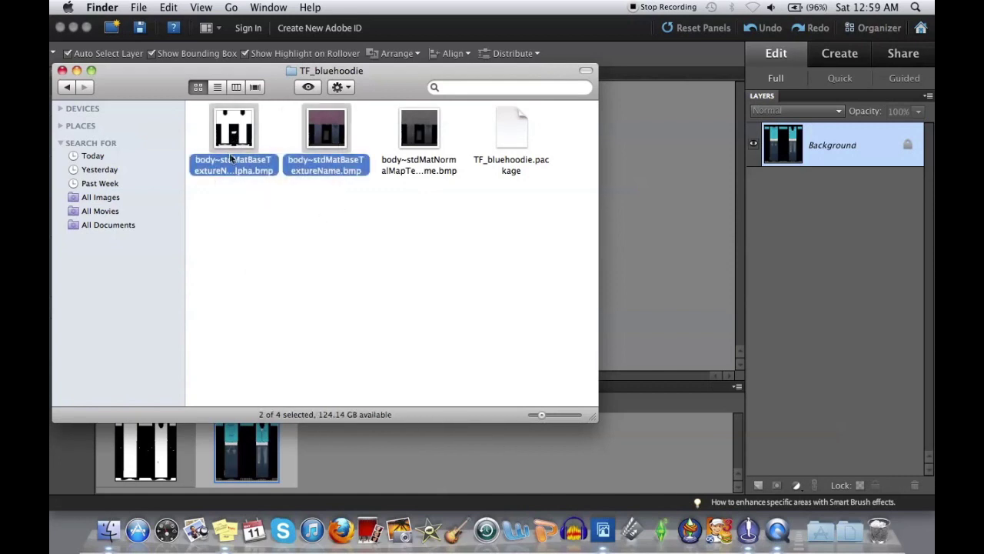
pyautogui.rightClick(235, 159)
pyautogui.moveTo(323, 178)
pyautogui.click(388, 199)
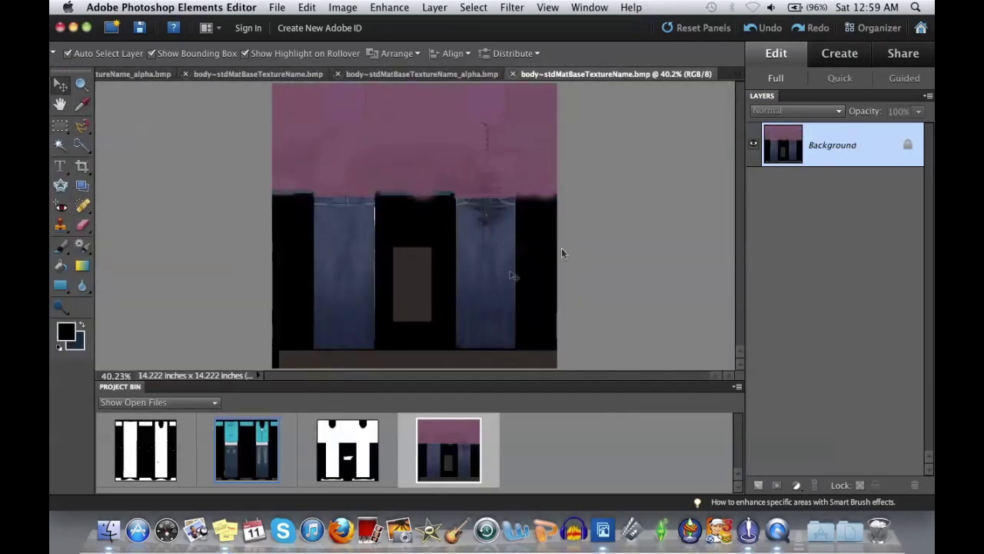
# Select all of the adult alpha image and drag it onto the teen alpha as an aligned new layer
pyautogui.click(162, 444)
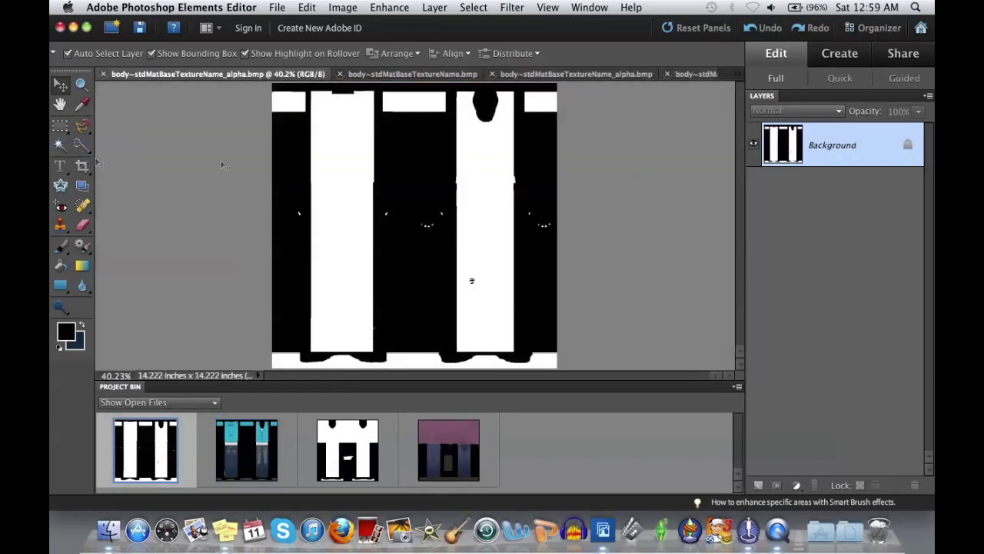
pyautogui.click(59, 128)
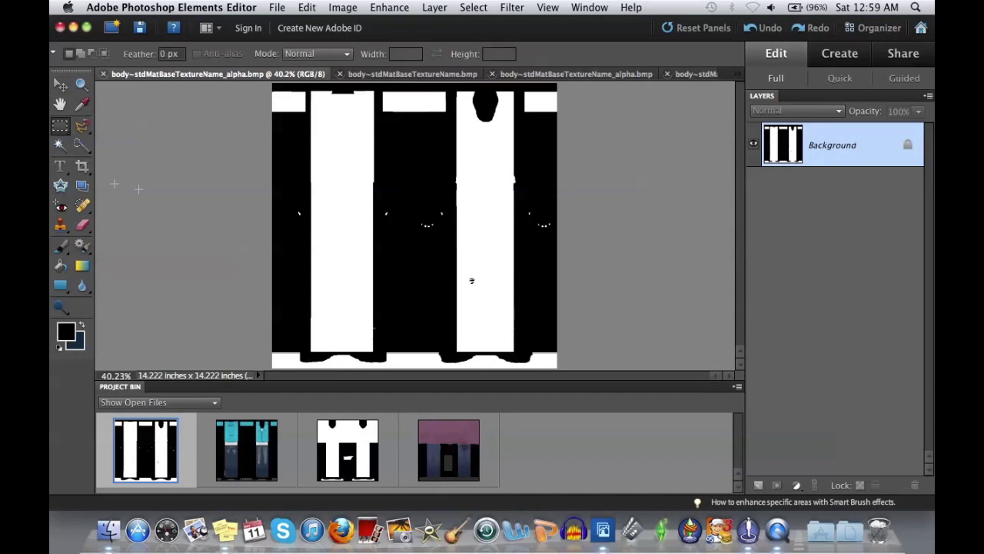
pyautogui.click(61, 127)
pyautogui.click(108, 129)
pyautogui.moveTo(567, 369); pyautogui.dragTo(458, 209)
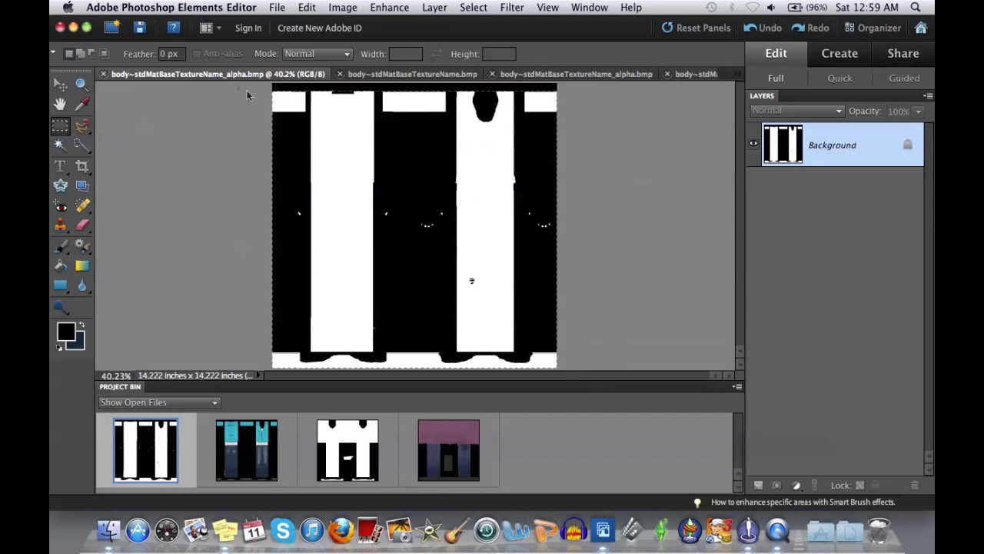
pyautogui.press('super+a')
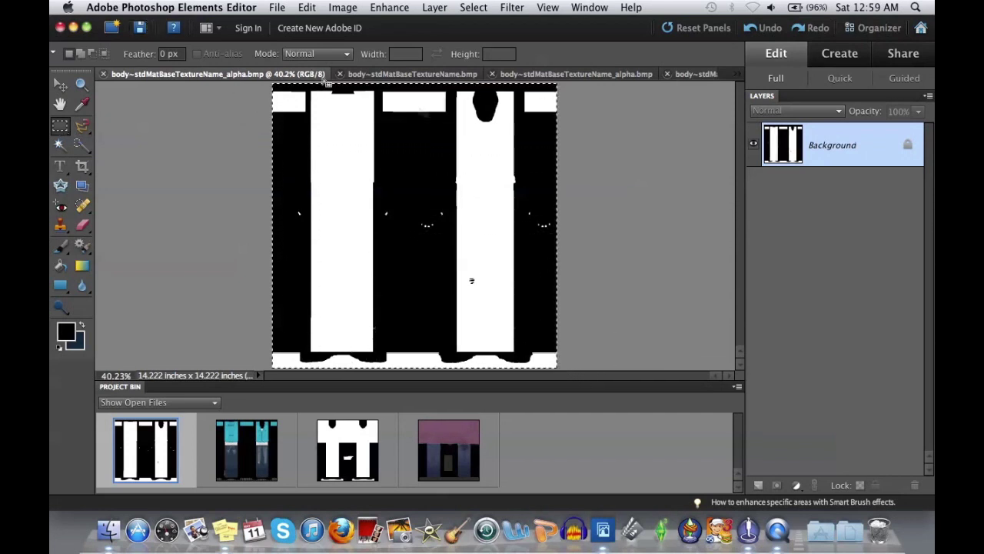
pyautogui.click(61, 85)
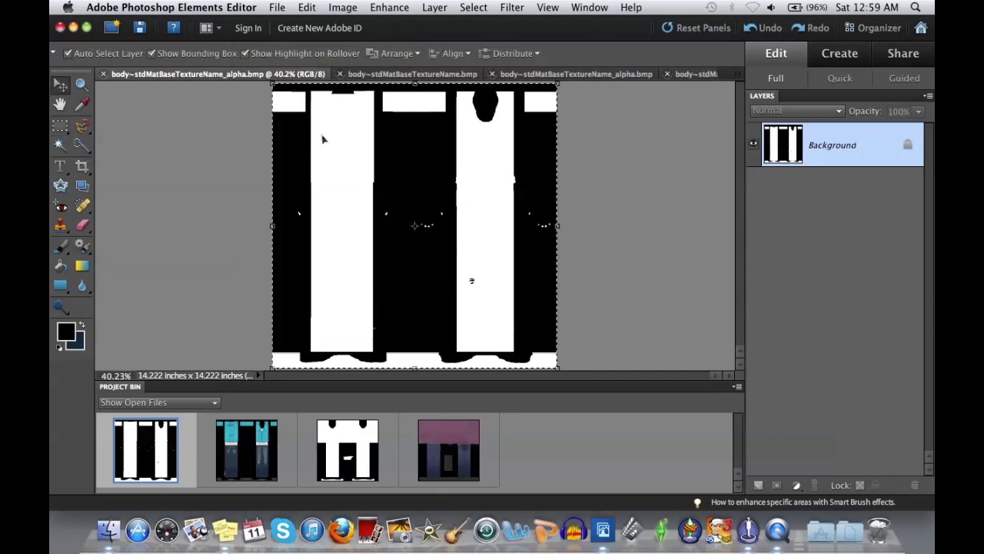
pyautogui.moveTo(323, 136); pyautogui.dragTo(353, 442)
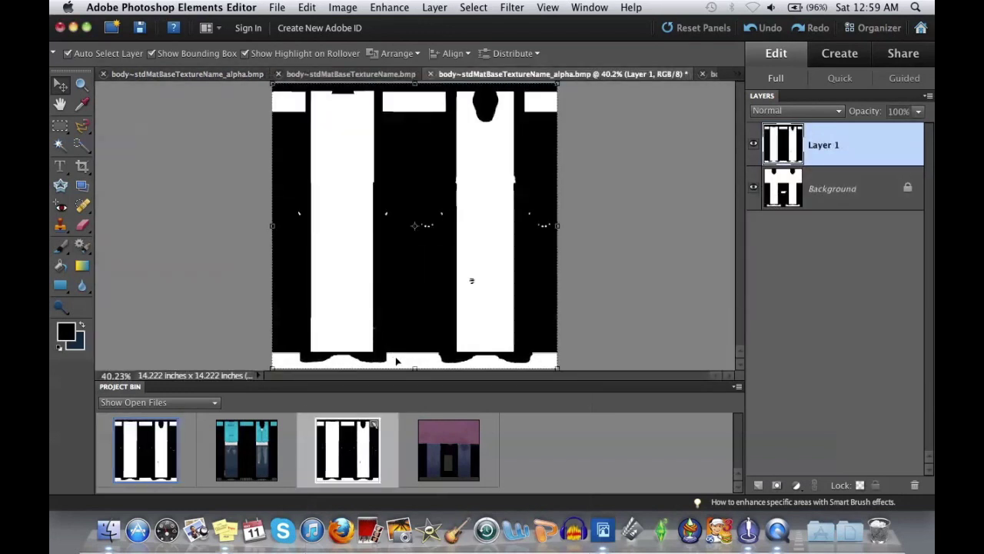
pyautogui.moveTo(396, 361)
pyautogui.mouseDown()
pyautogui.moveTo(398, 340)
pyautogui.moveTo(397, 356)
pyautogui.mouseUp()
# Save the teen alpha as a 24-bit BMP without ' copy', replacing the existing file
pyautogui.click(277, 7)
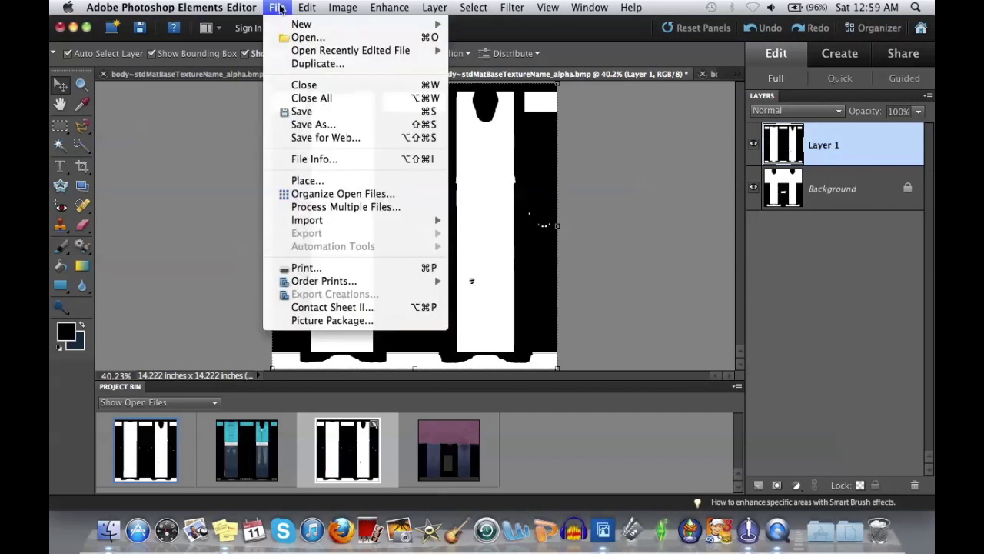
pyautogui.click(324, 129)
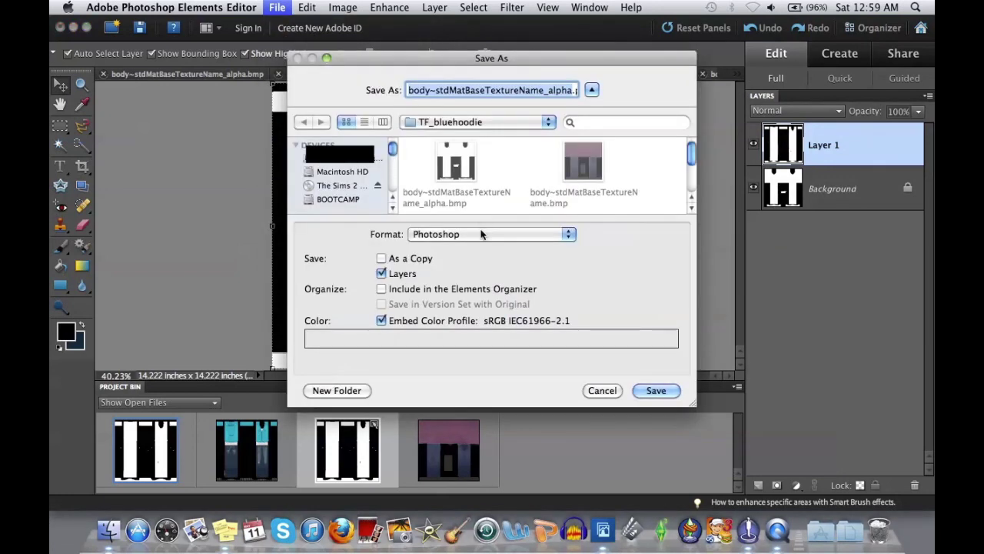
pyautogui.click(481, 233)
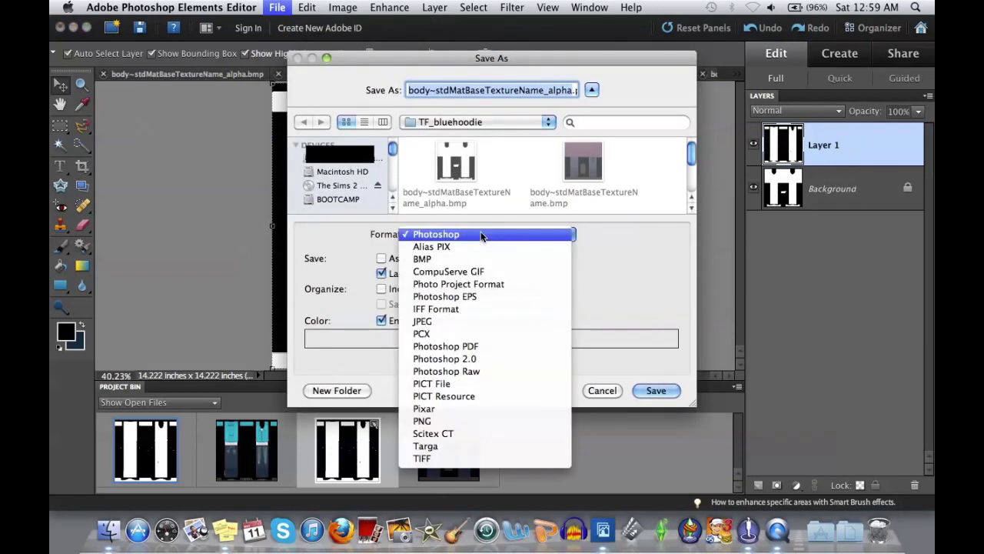
pyautogui.click(434, 261)
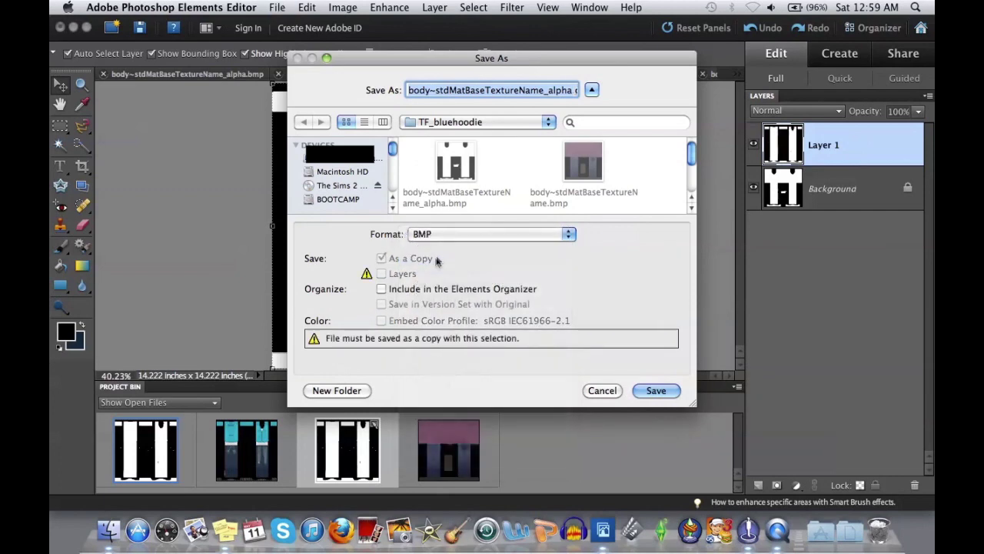
pyautogui.click(440, 234)
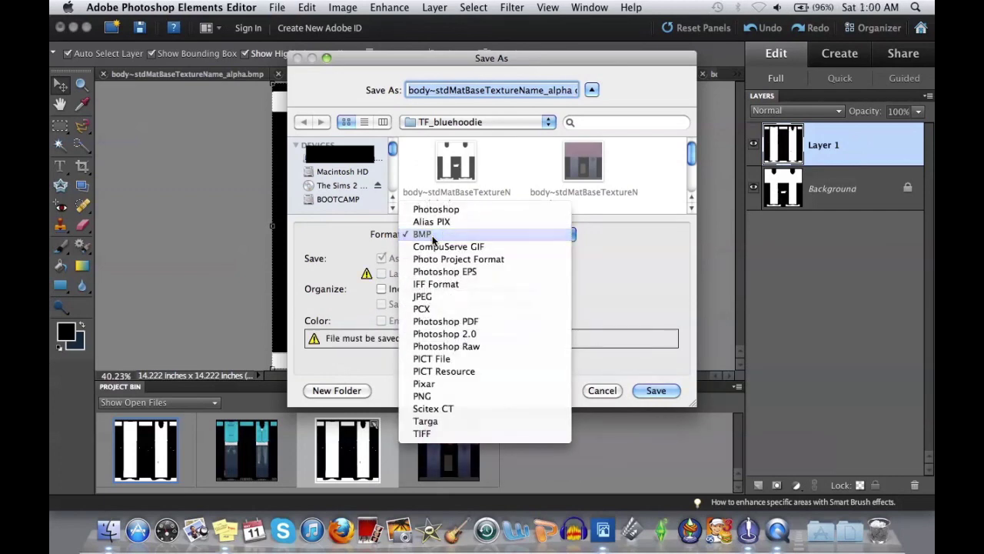
pyautogui.click(432, 235)
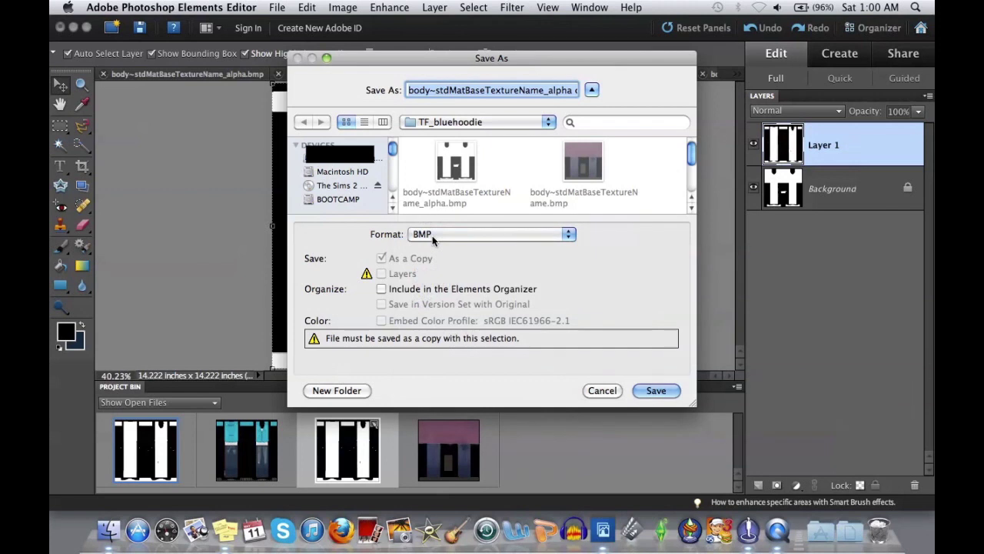
pyautogui.click(570, 90)
pyautogui.press('Right')
pyautogui.press('Right')
pyautogui.press('Right')
pyautogui.press('Right')
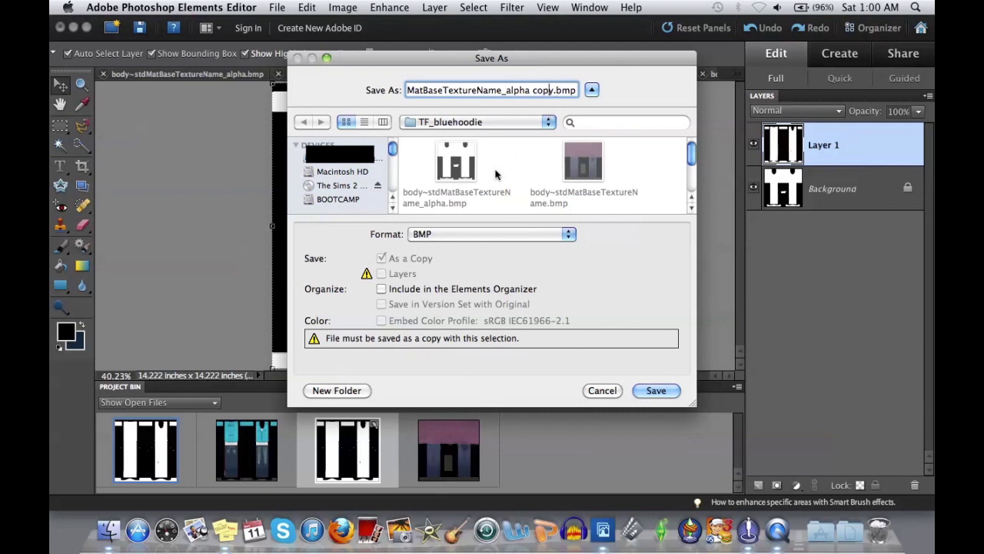
pyautogui.press('BackSpace')
pyautogui.press('BackSpace')
pyautogui.press('BackSpace')
pyautogui.press('BackSpace')
pyautogui.press('Delete')
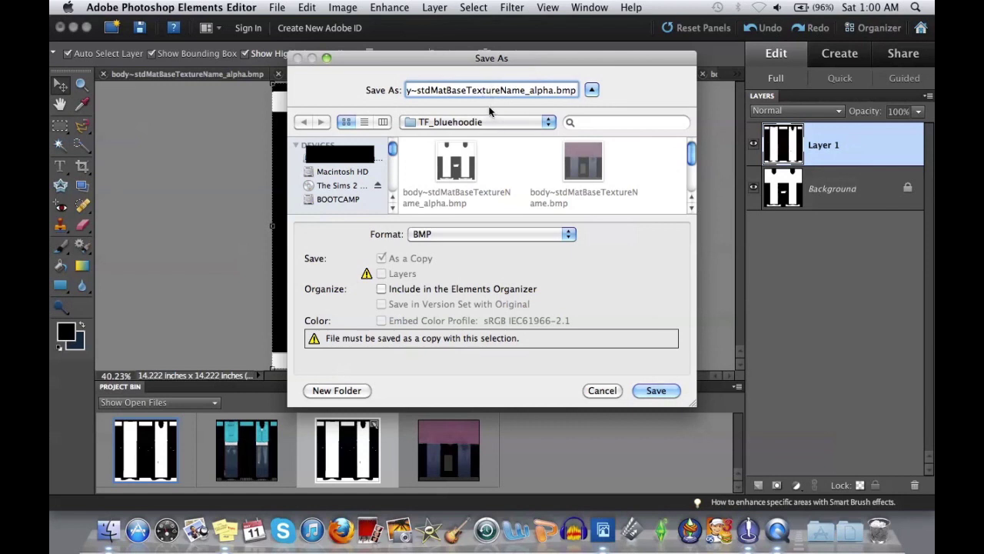
pyautogui.click(656, 391)
pyautogui.click(590, 162)
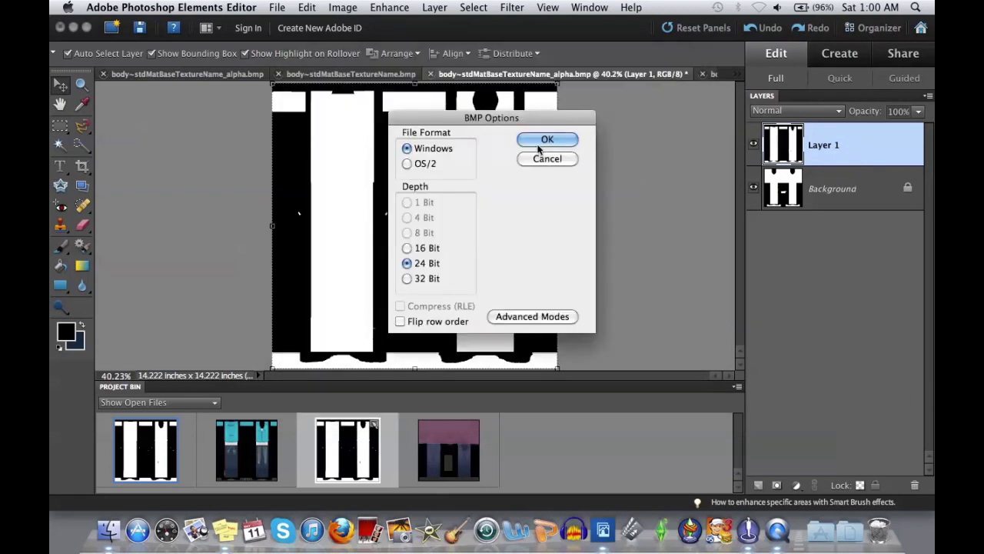
pyautogui.click(538, 144)
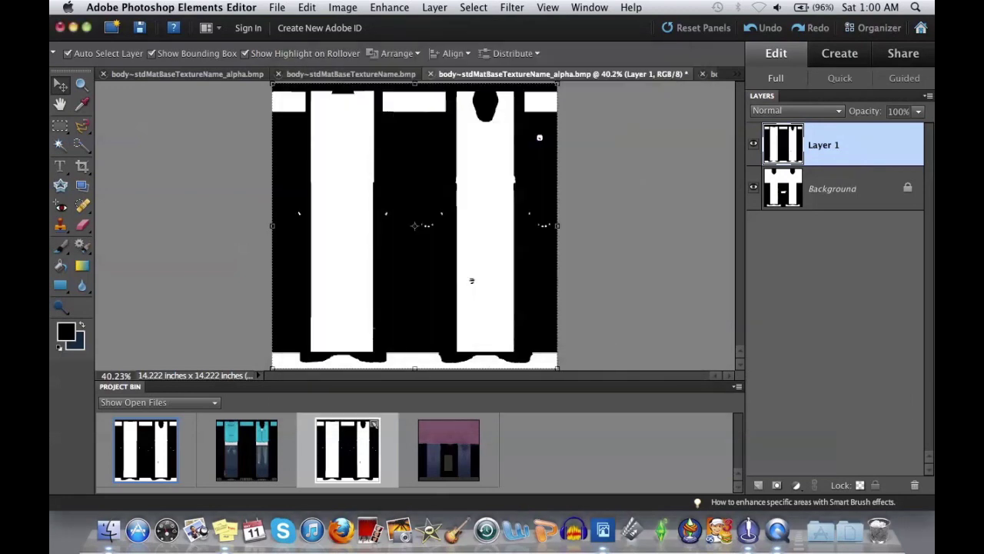
# Select the adult texture image and drag it onto the teen texture as a new layer
pyautogui.click(257, 452)
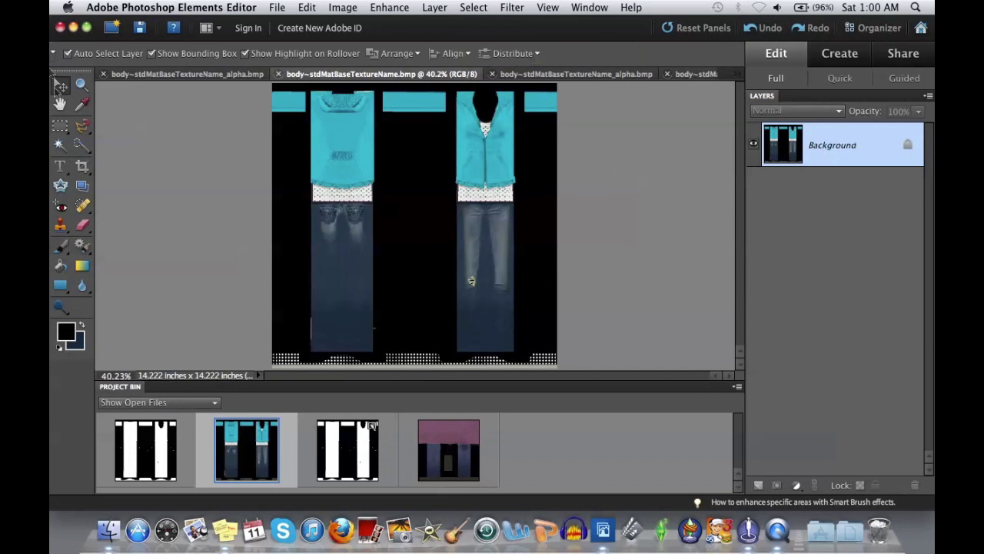
pyautogui.click(59, 127)
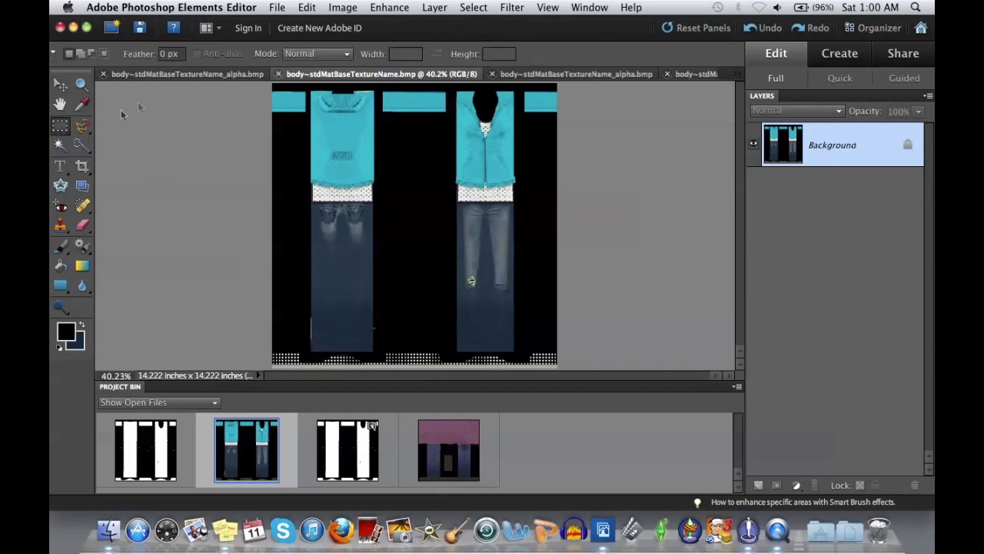
pyautogui.moveTo(564, 372); pyautogui.dragTo(223, 106)
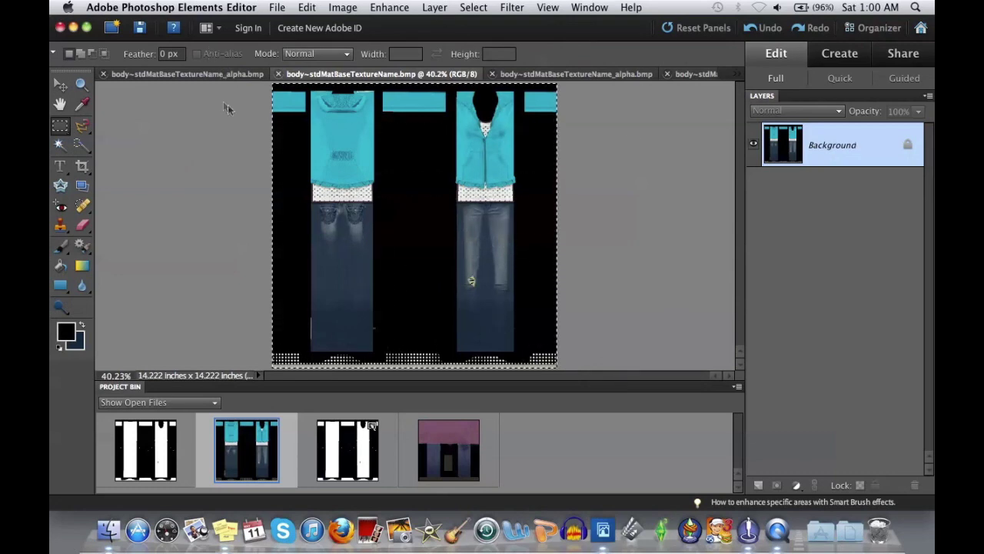
pyautogui.press('v')
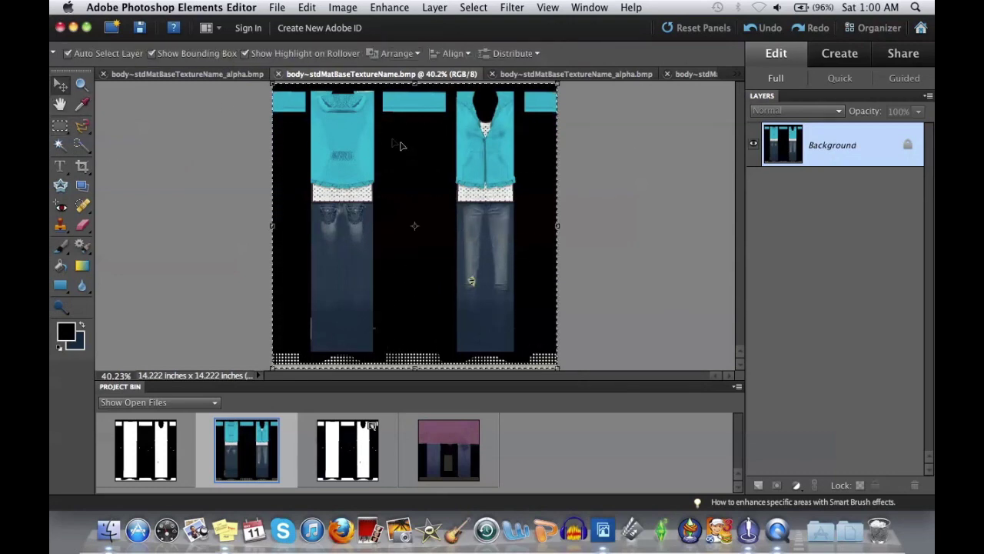
pyautogui.moveTo(400, 146); pyautogui.dragTo(449, 450)
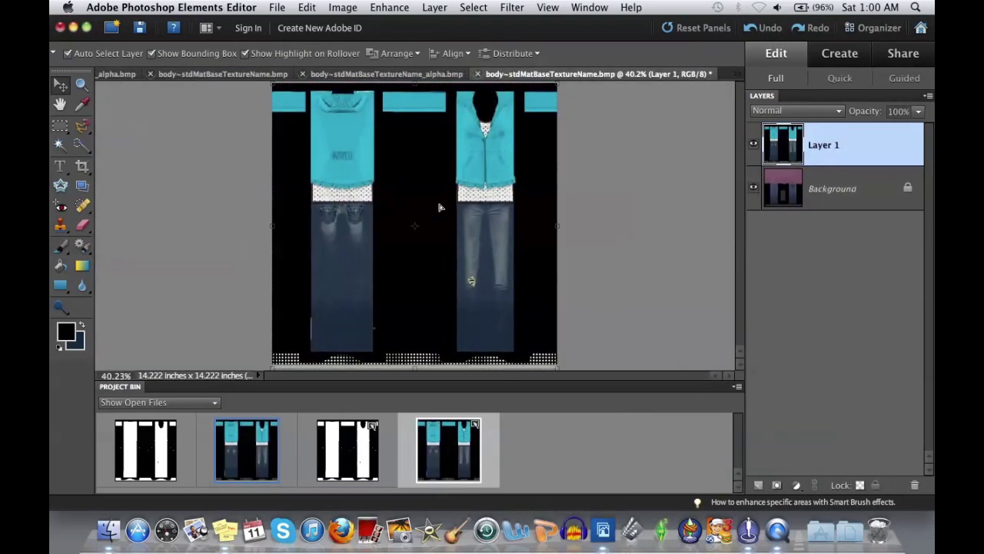
# Save the teen texture as BMP, replacing body~stdMatBaseTextureName.bmp in TF_bluehoodie
pyautogui.click(273, 6)
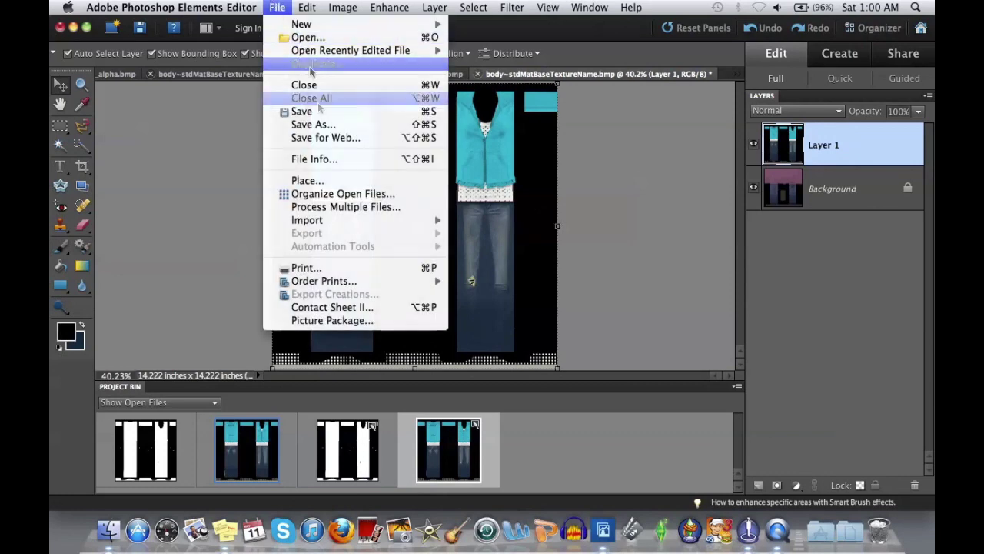
pyautogui.click(321, 124)
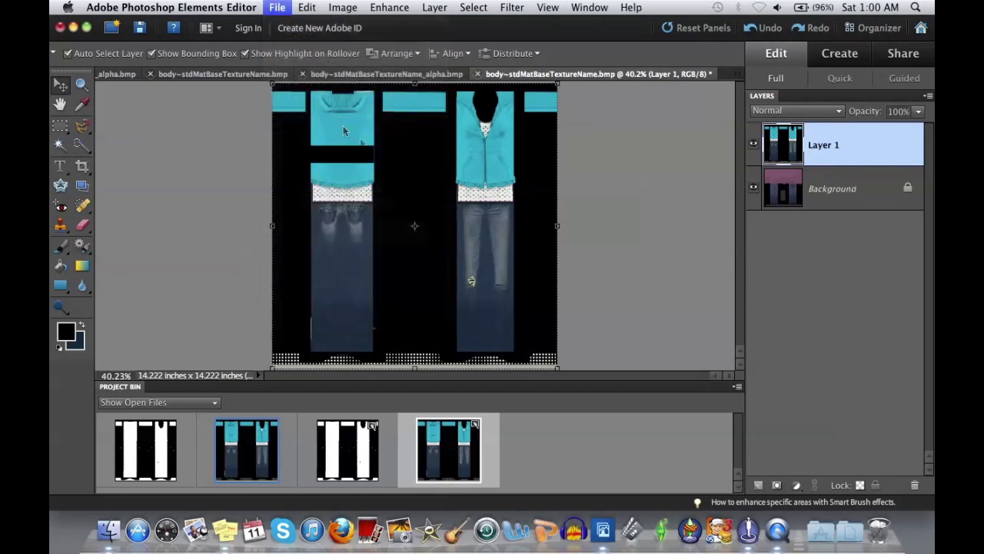
pyautogui.click(461, 234)
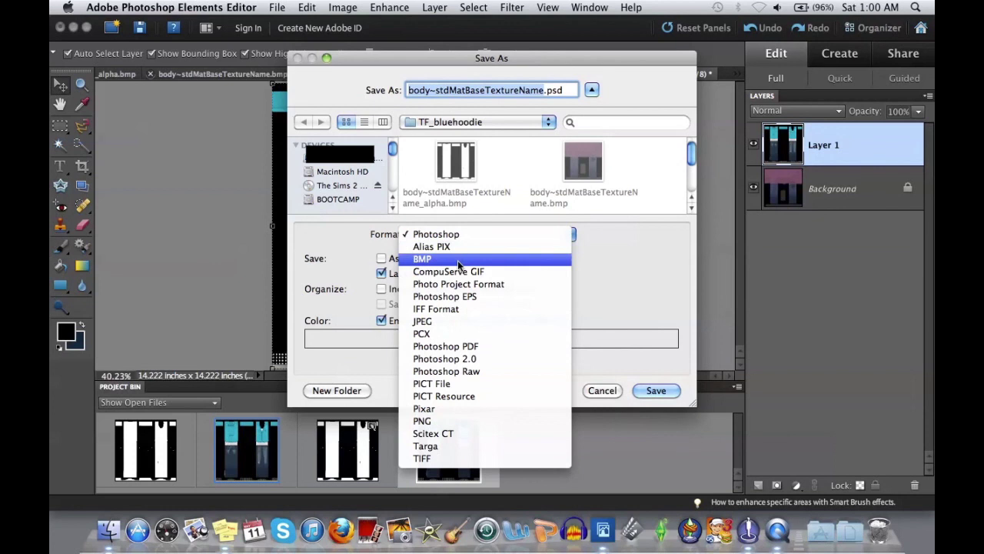
pyautogui.click(449, 259)
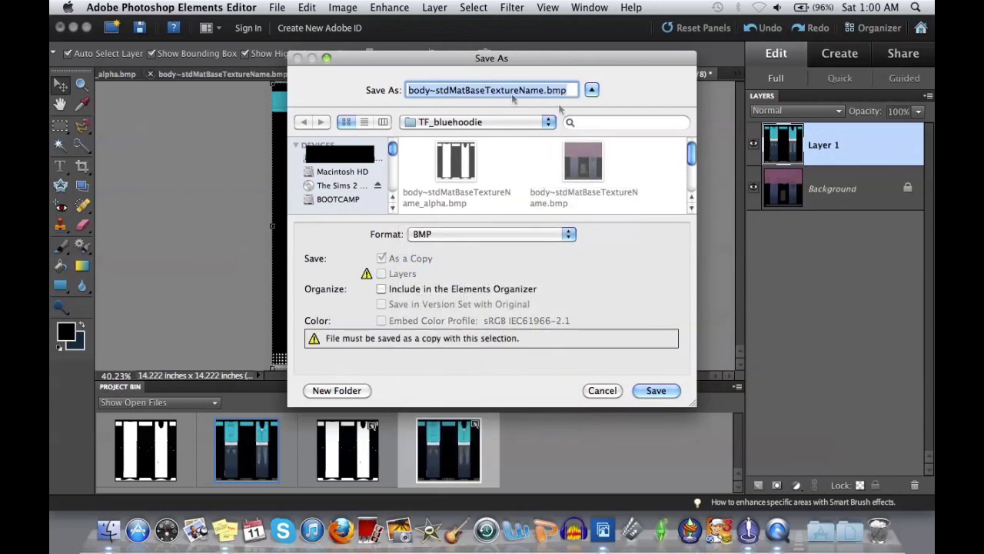
pyautogui.click(667, 391)
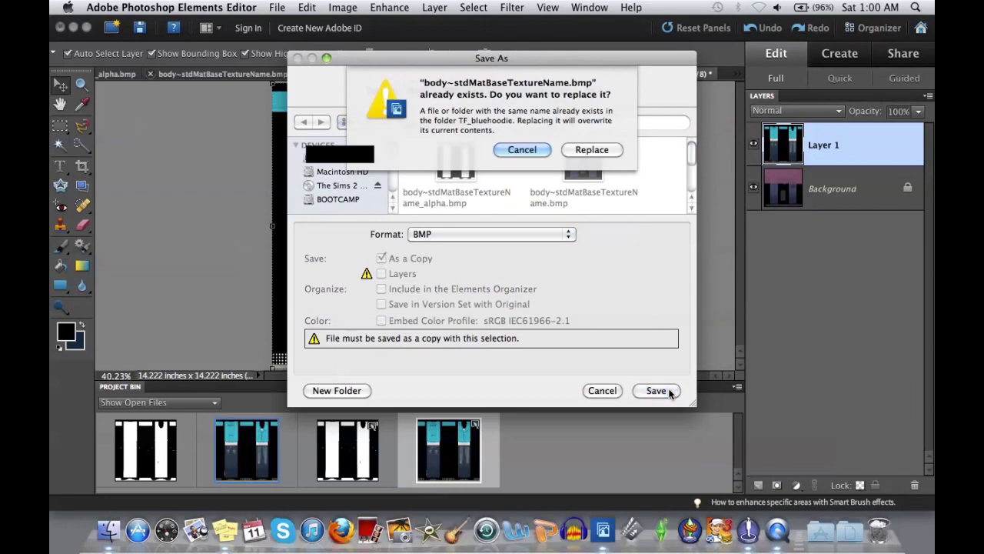
pyautogui.click(592, 149)
pyautogui.click(545, 141)
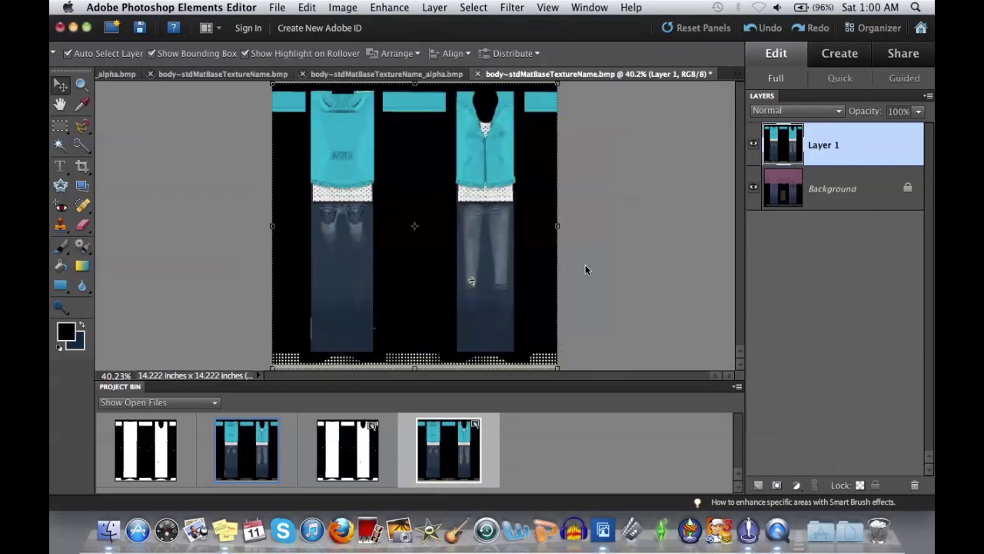
# Return to Body Shop and rotate the sim to inspect the blue hoodie outfit all around
pyautogui.click(747, 530)
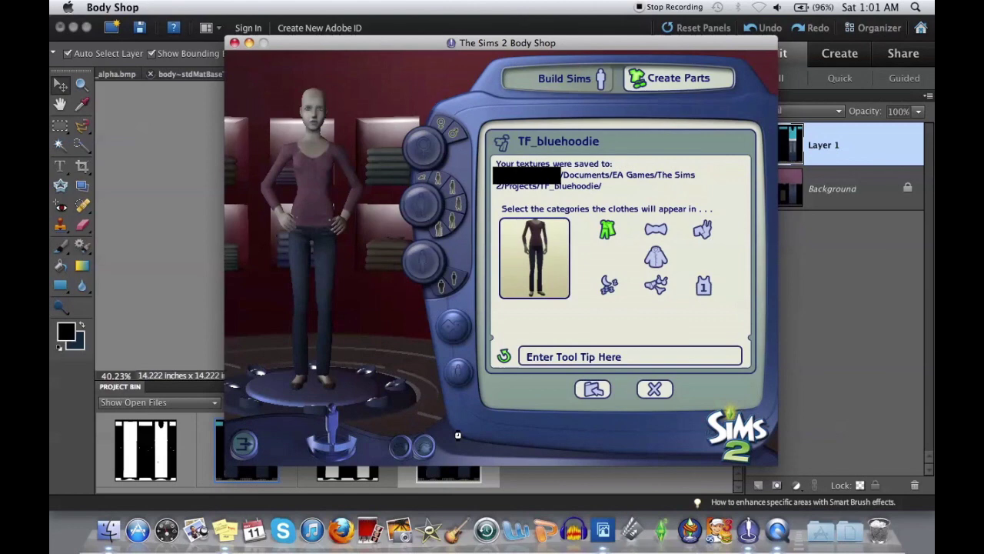
pyautogui.moveTo(323, 262); pyautogui.dragTo(302, 330)
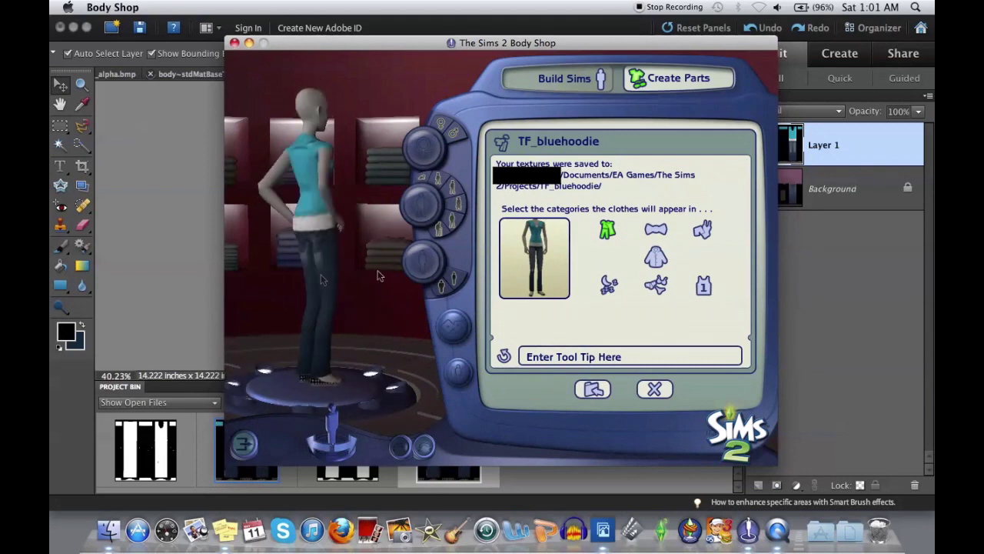
pyautogui.moveTo(344, 299); pyautogui.dragTo(275, 341)
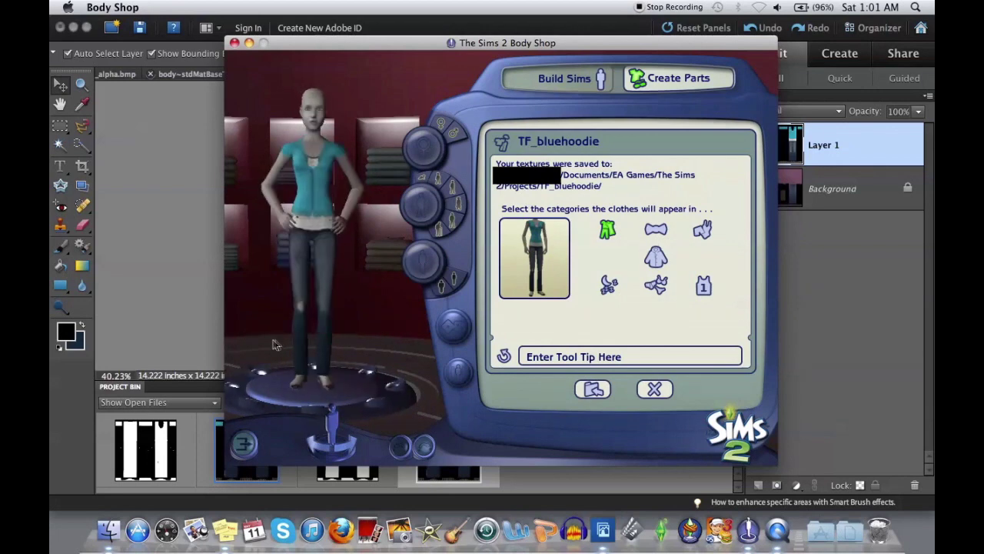
# Enter a PPL conversion-credit tool tip and import the TF_bluehoodie outfit into the game
pyautogui.click(524, 355)
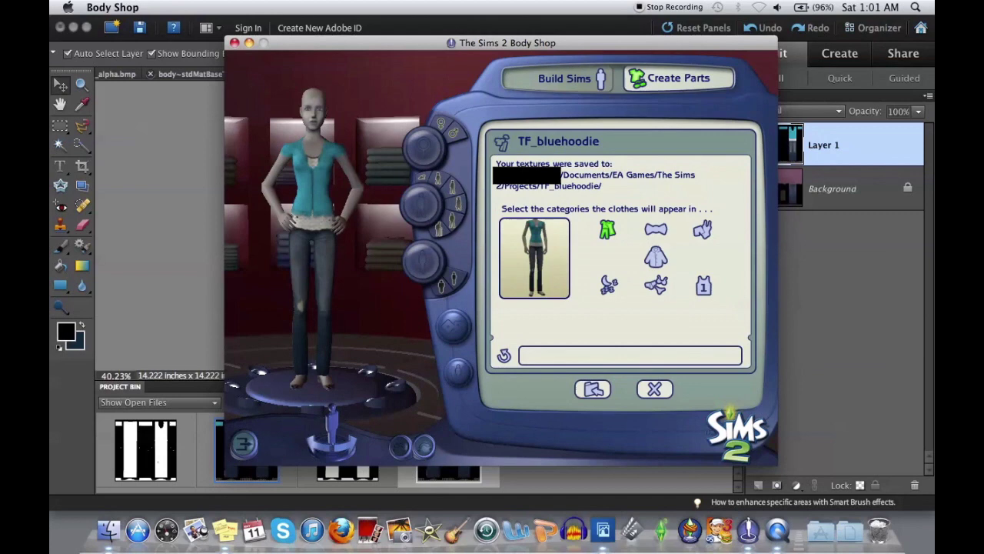
pyautogui.write('PPL; conv. by blissful-')
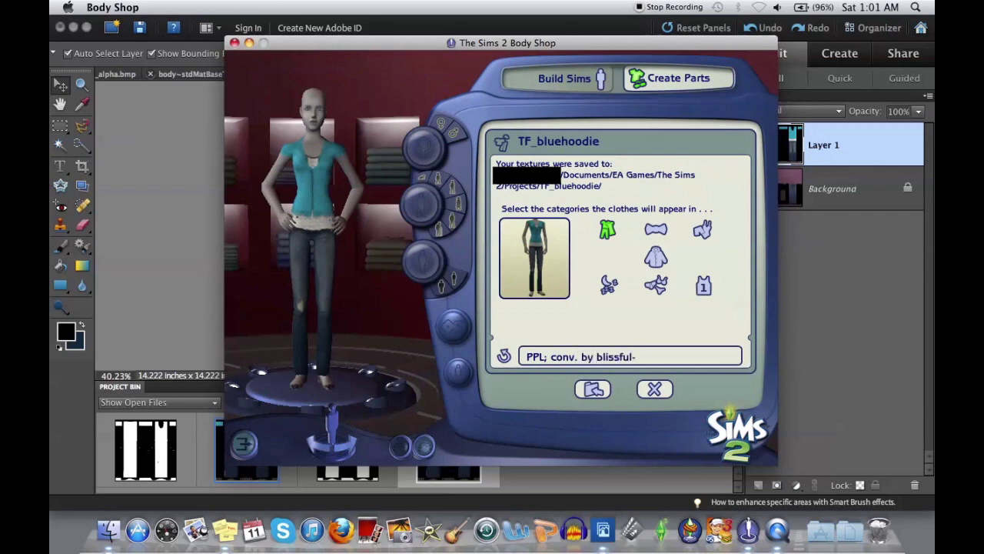
pyautogui.write('indigo')
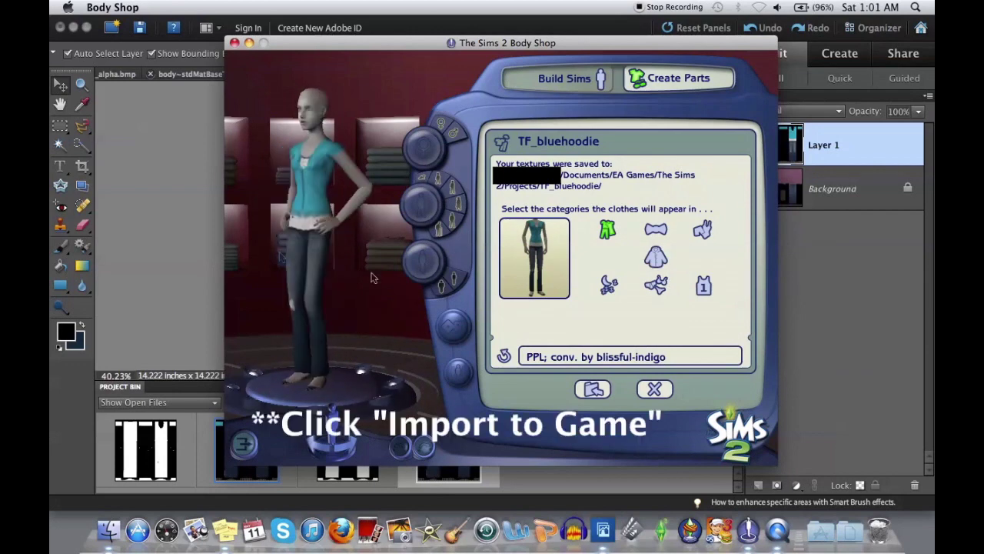
pyautogui.click(595, 391)
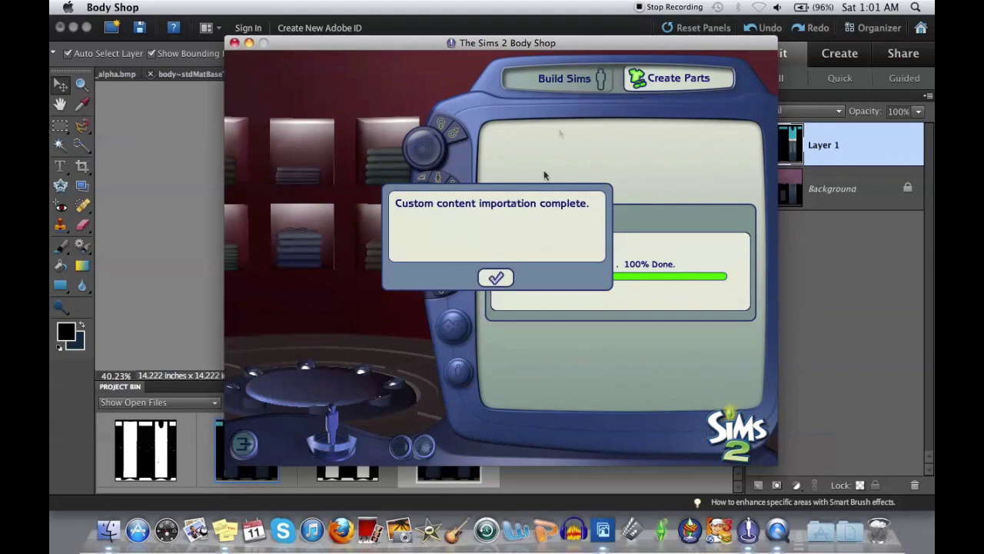
# Dismiss the import message and browse the clothing parts to find the new blue hoodie outfit
pyautogui.click(502, 277)
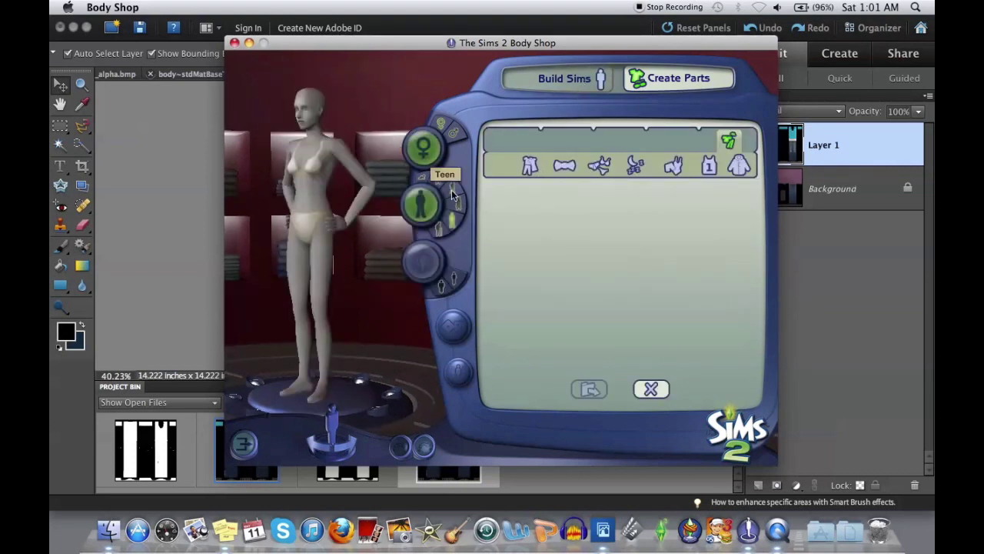
pyautogui.click(532, 168)
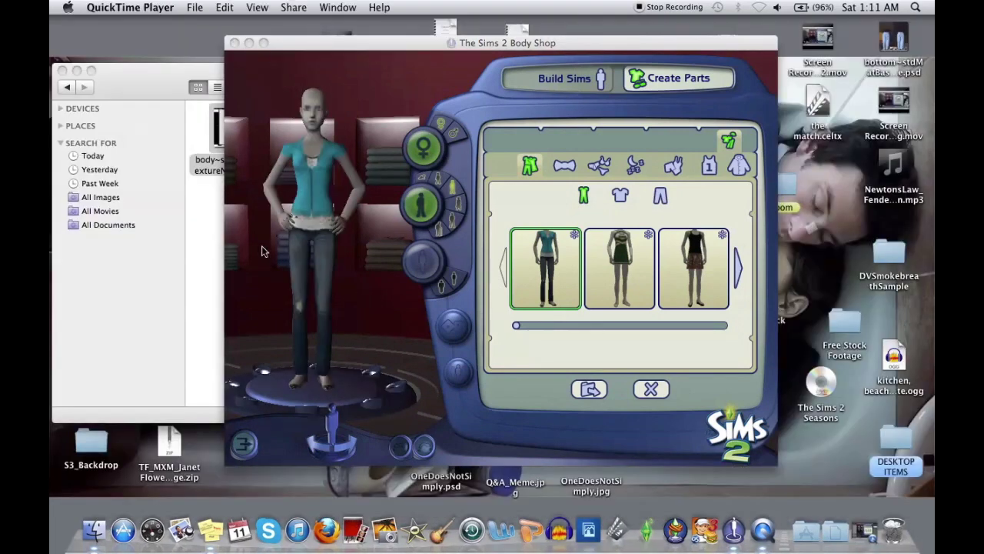
# Reposition the Finder window and go back to The Sims 2 folder
pyautogui.click(210, 233)
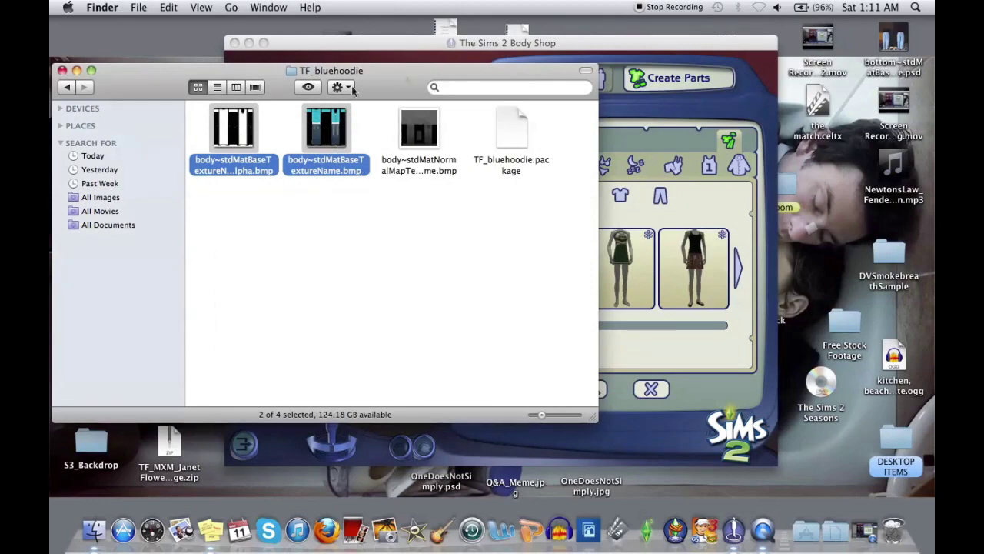
pyautogui.moveTo(391, 84); pyautogui.dragTo(454, 259)
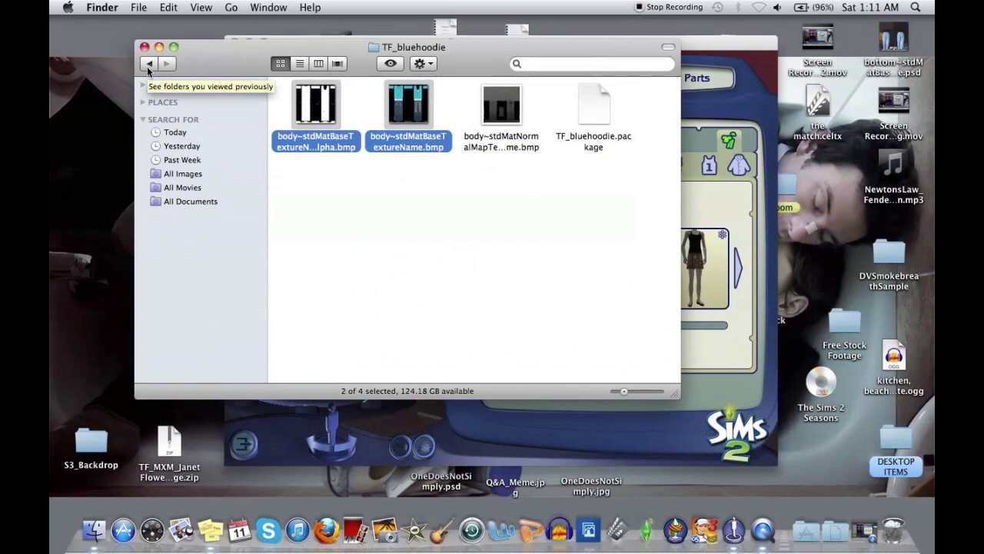
pyautogui.click(148, 66)
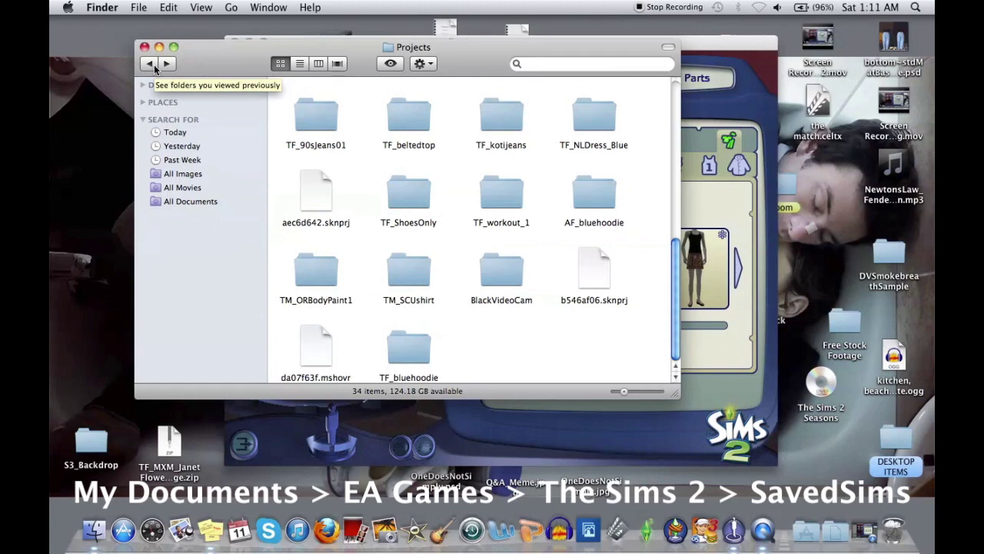
pyautogui.click(150, 64)
pyautogui.scroll(5, 437, 124)
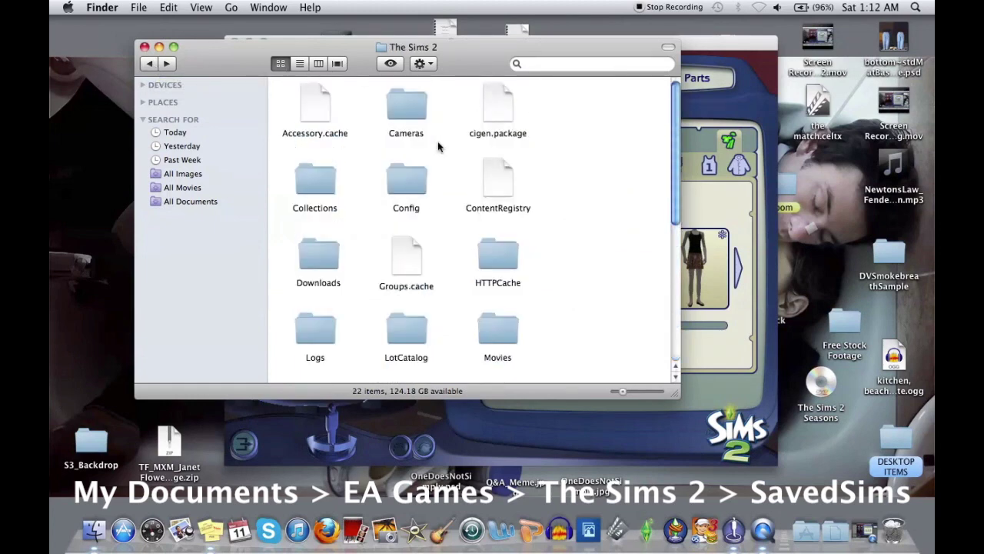
pyautogui.scroll(-5, 439, 146)
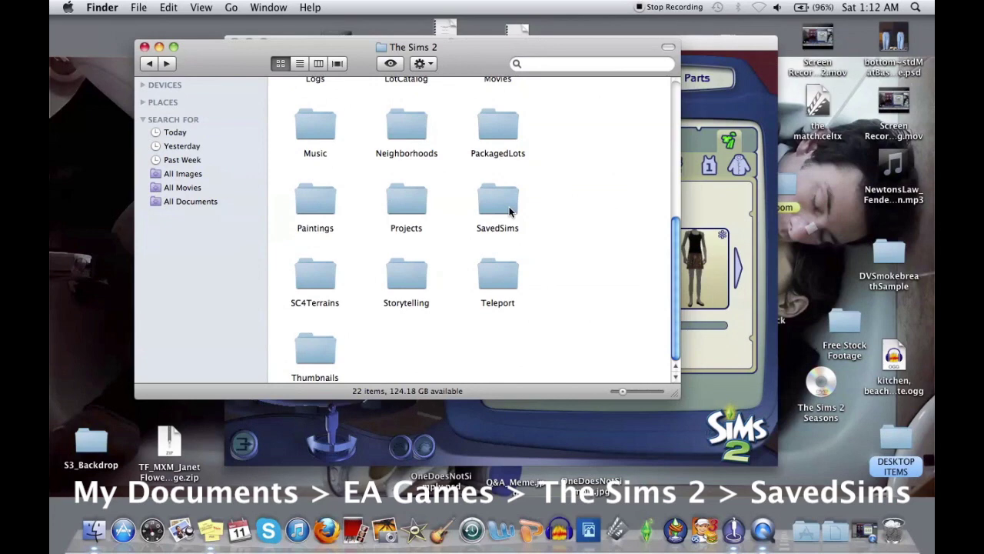
# Move 5f1777b5_TF_bluehoodie.package from SavedSims onto the desktop
pyautogui.doubleClick(509, 212)
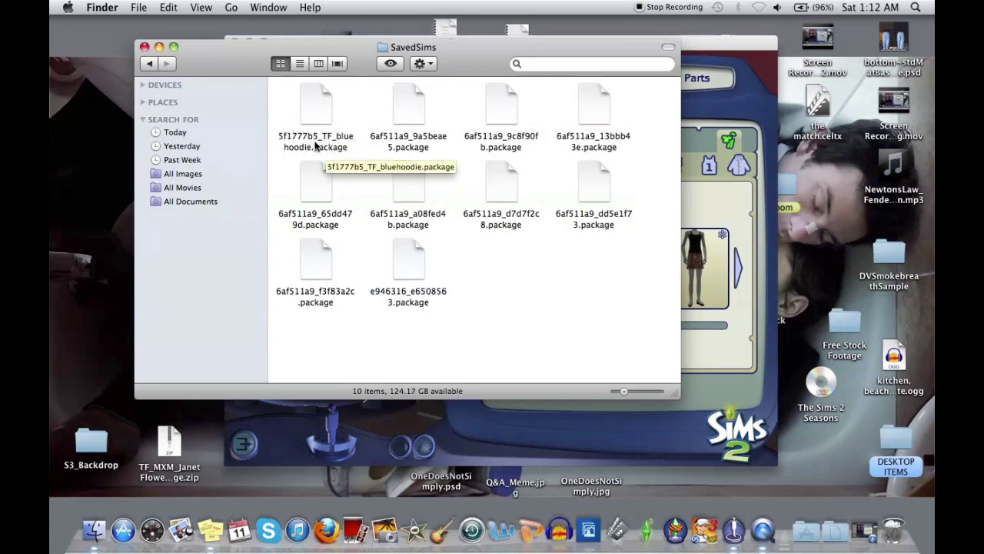
pyautogui.click(323, 142)
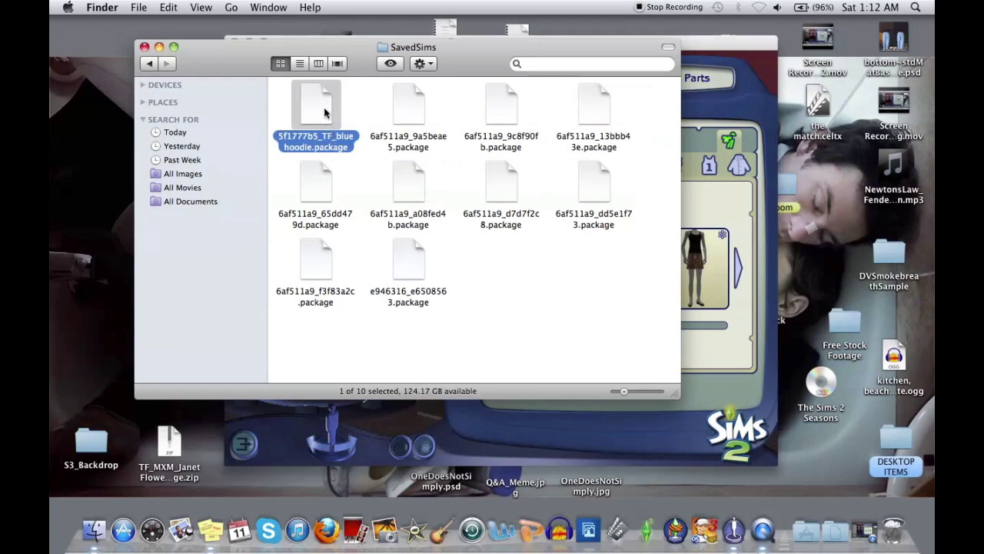
pyautogui.moveTo(325, 113); pyautogui.dragTo(102, 239)
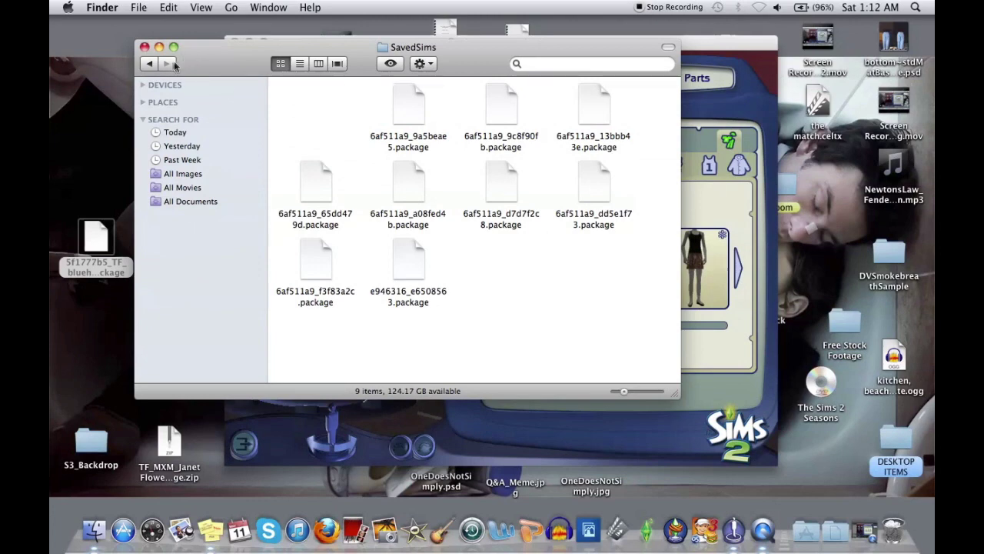
# Move the bluehoodie package from the desktop into The Sims 2 Downloads folder
pyautogui.click(150, 65)
pyautogui.scroll(5, 342, 165)
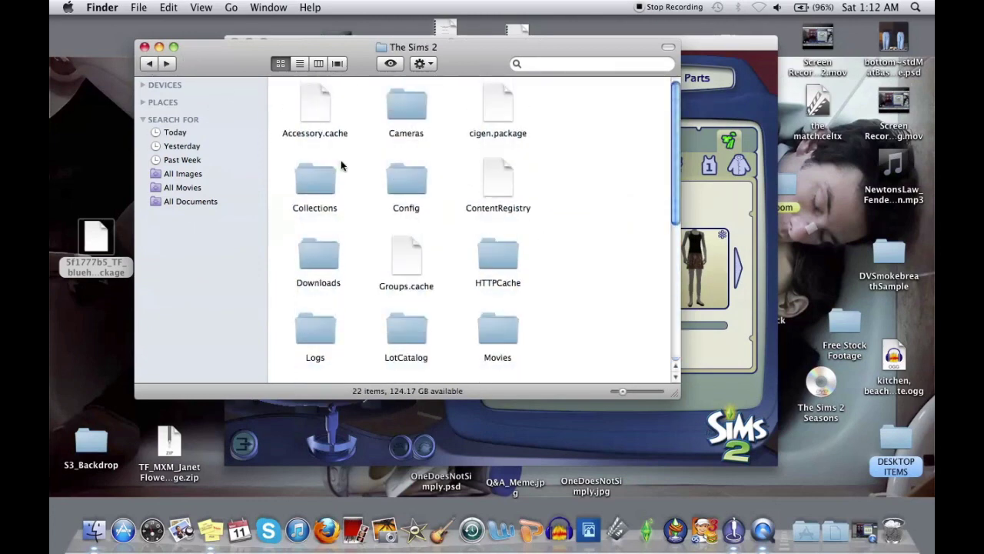
pyautogui.doubleClick(326, 252)
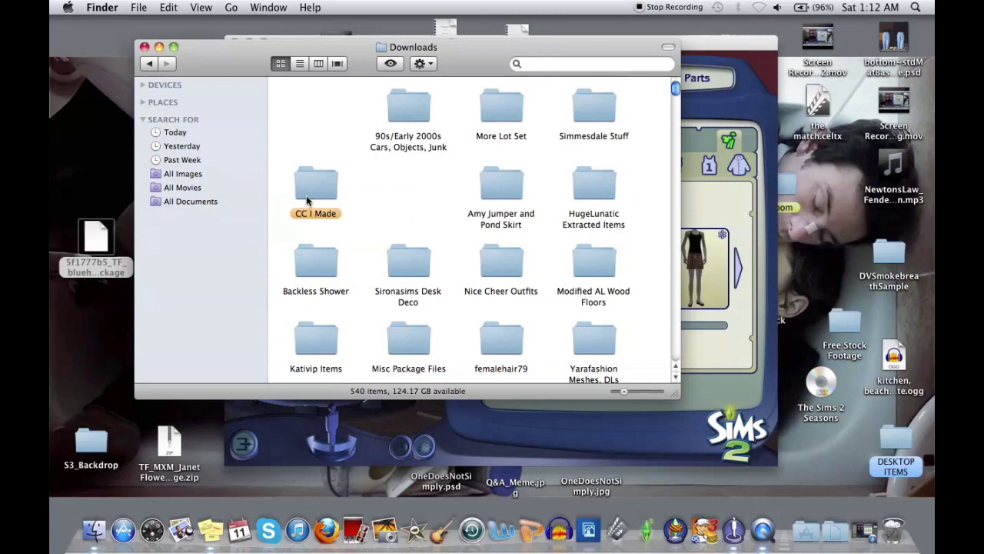
pyautogui.moveTo(117, 236); pyautogui.dragTo(410, 225)
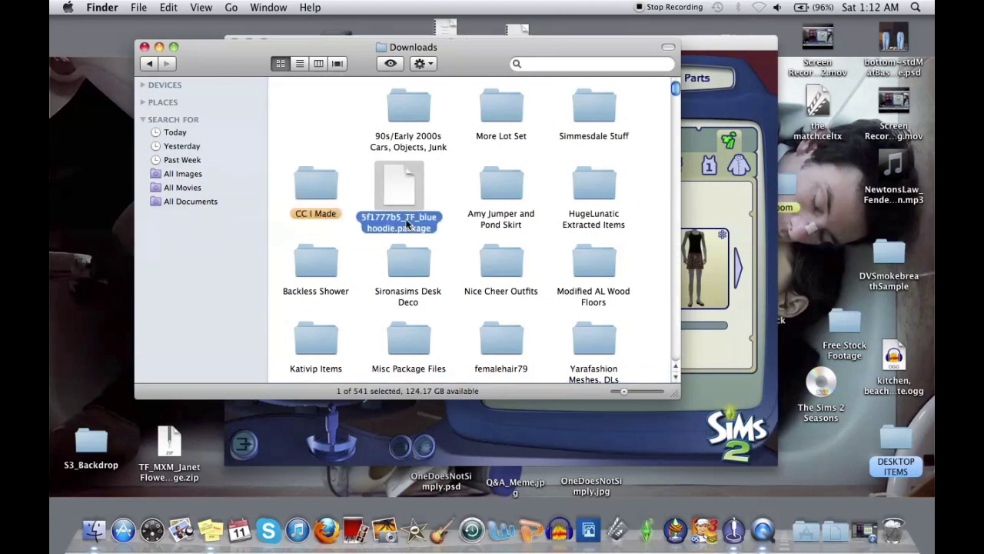
# Rename the package to TF_PPL_bluehoodie.package
pyautogui.click(407, 223)
pyautogui.click(437, 216)
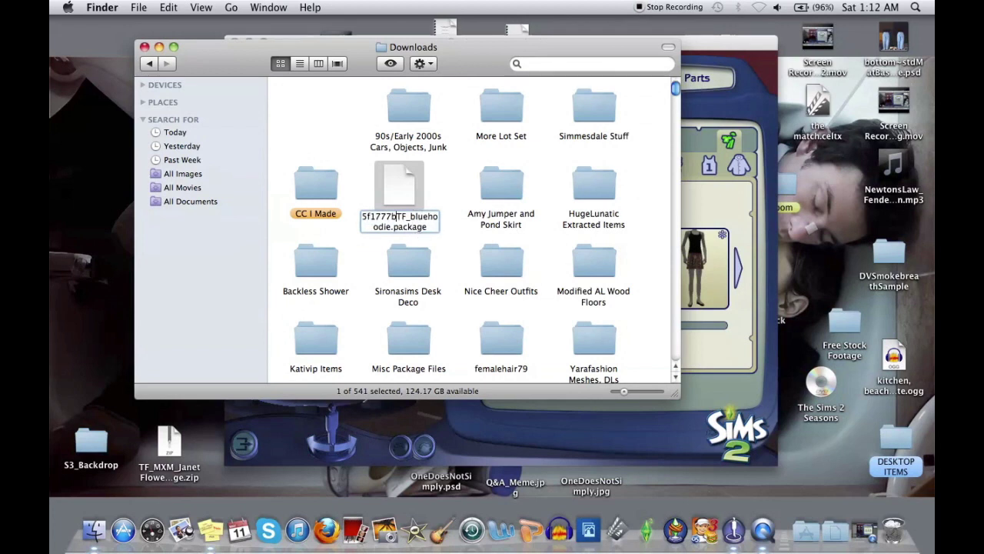
pyautogui.press('Delete')
pyautogui.click(363, 216)
pyautogui.press('Delete')
pyautogui.press('Delete')
pyautogui.press('Delete')
pyautogui.press('Delete')
pyautogui.press('Delete')
pyautogui.press('Delete')
pyautogui.press('Delete')
pyautogui.press('Delete')
pyautogui.press('Delete')
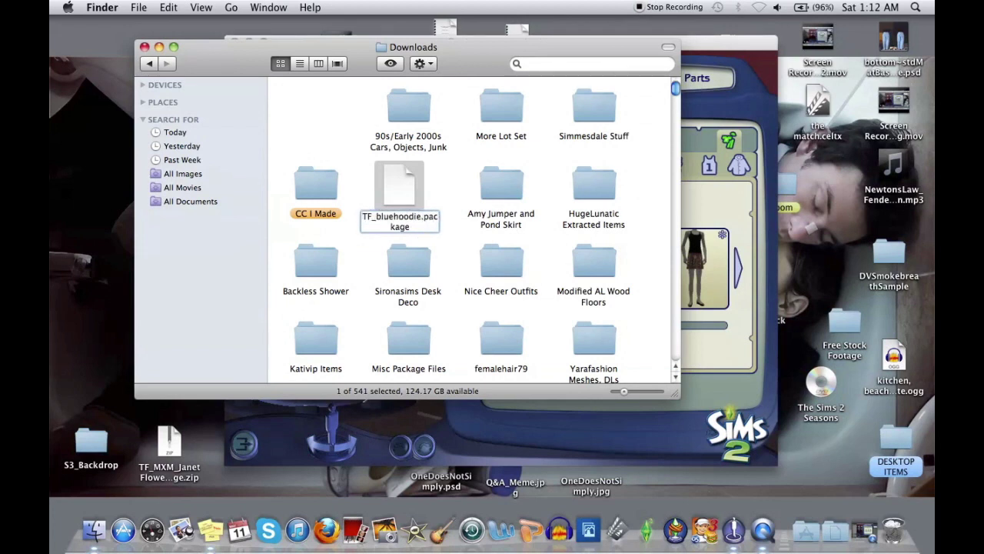
pyautogui.write('PPL_')
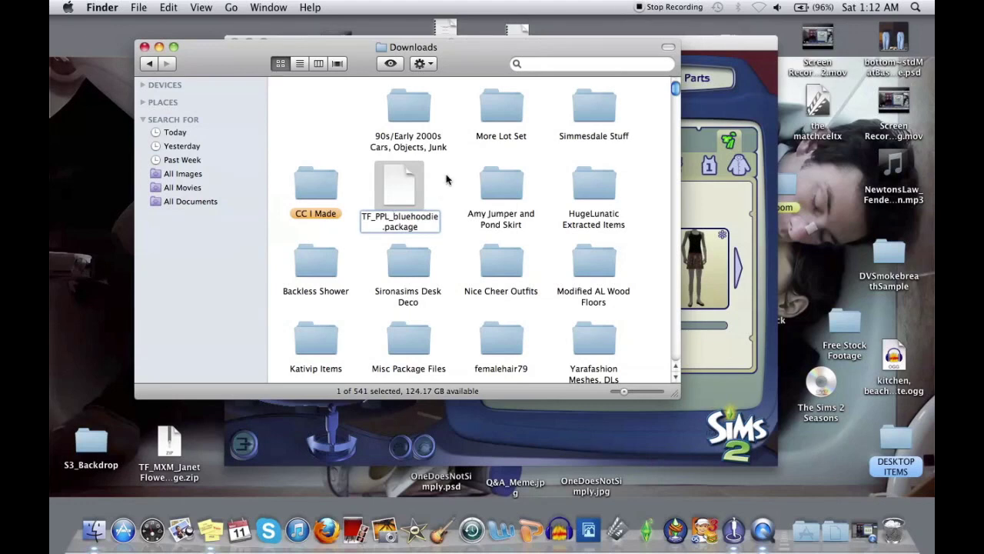
pyautogui.press('Return')
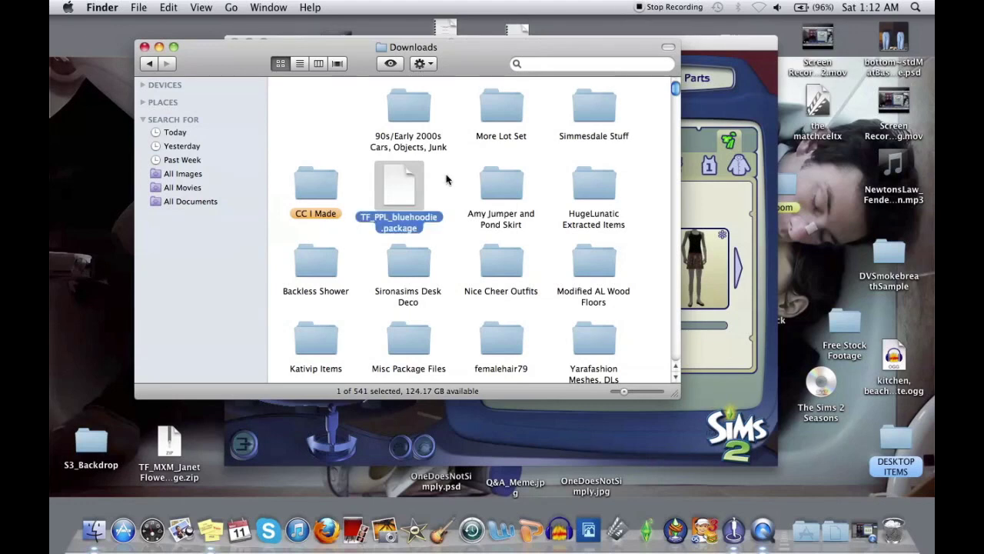